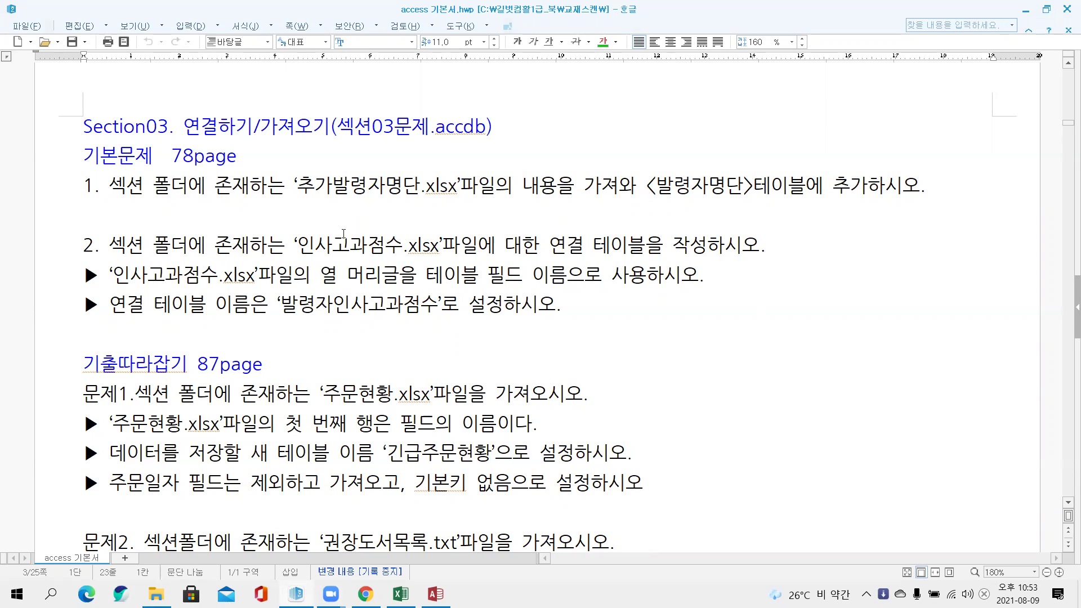
scroll(344, 233, down, 2)
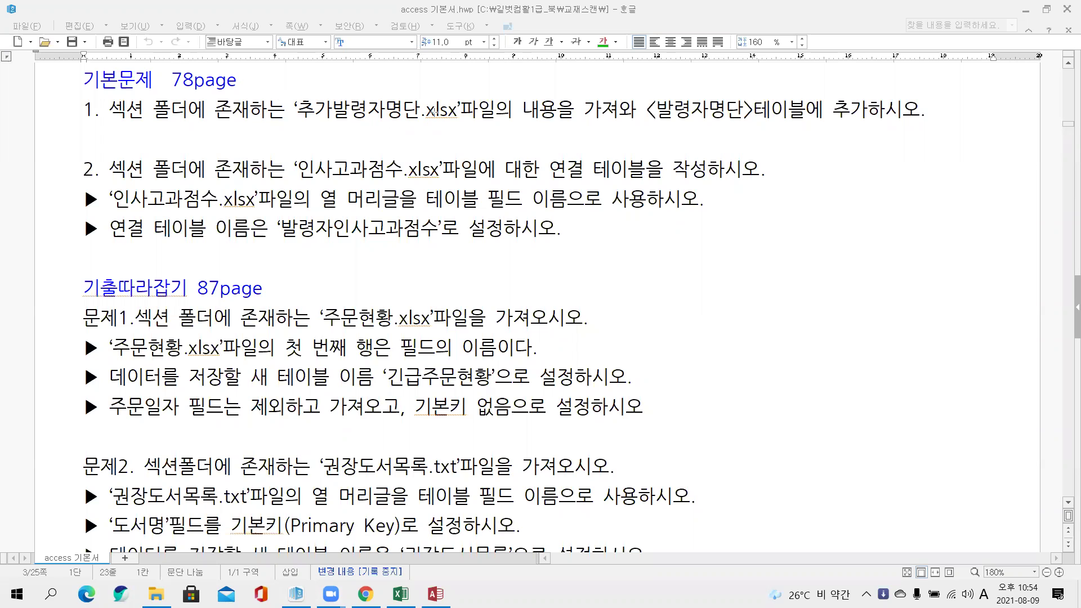
drag(418, 89, 462, 125)
drag(392, 154, 443, 184)
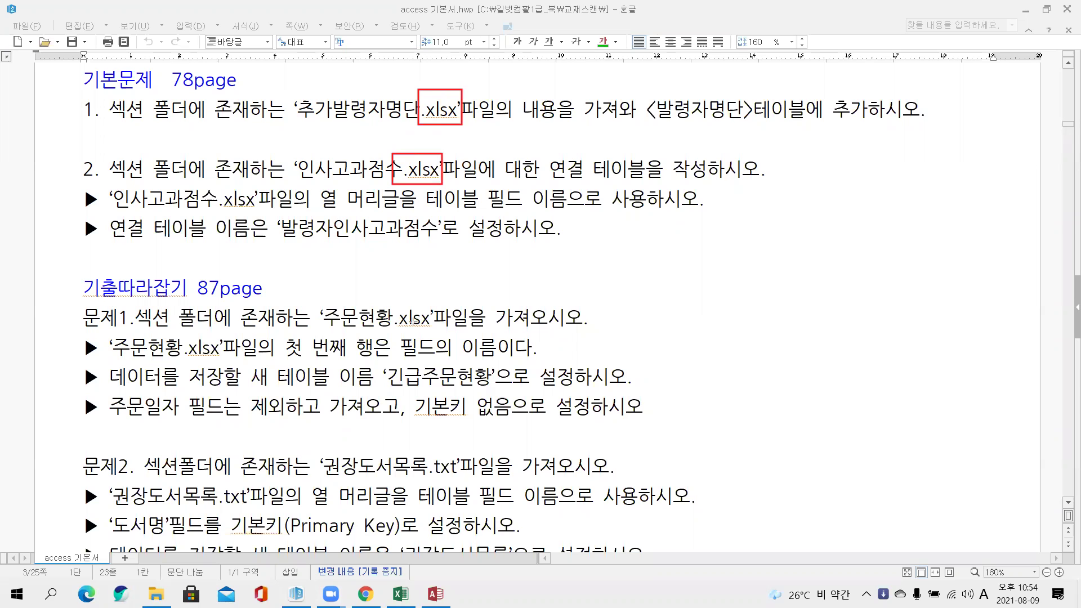
drag(392, 301, 435, 329)
drag(425, 447, 467, 488)
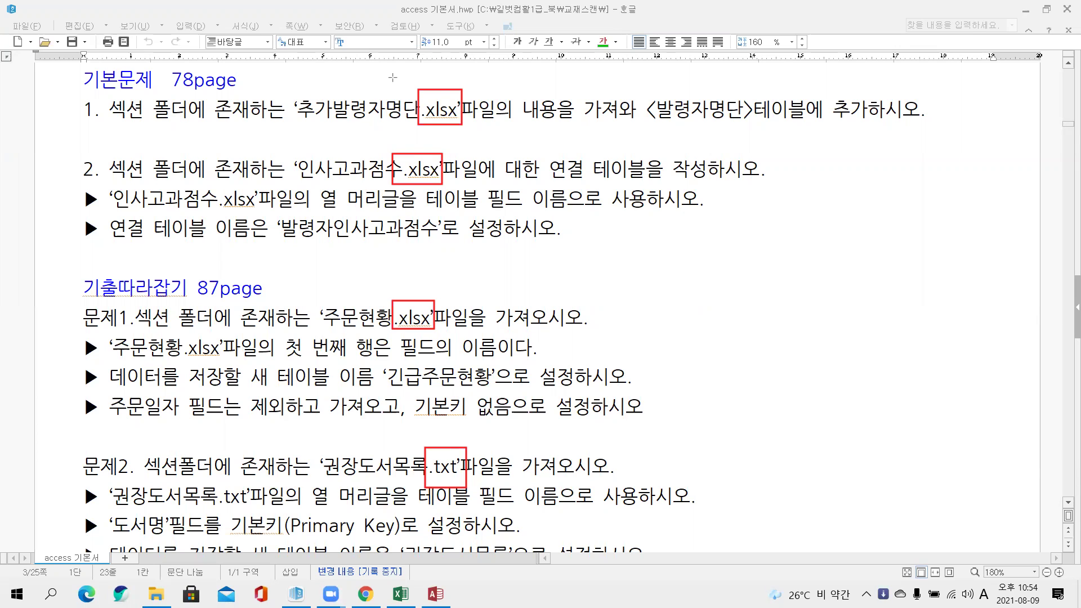
mouse_move(810, 153)
mouse_down()
mouse_move(810, 167)
mouse_move(829, 153)
mouse_move(848, 161)
mouse_move(847, 177)
mouse_move(853, 166)
mouse_up()
click(810, 173)
mouse_move(861, 153)
mouse_down()
mouse_move(875, 146)
mouse_move(876, 157)
mouse_up()
drag(882, 143, 882, 167)
drag(886, 162, 901, 171)
mouse_move(813, 199)
mouse_down()
mouse_move(822, 212)
mouse_move(871, 188)
mouse_move(864, 203)
mouse_up()
click(829, 212)
drag(864, 203, 874, 199)
drag(873, 196, 881, 191)
drag(878, 192, 894, 217)
mouse_move(907, 190)
mouse_down()
mouse_move(901, 202)
mouse_move(928, 196)
mouse_up()
drag(924, 186, 938, 204)
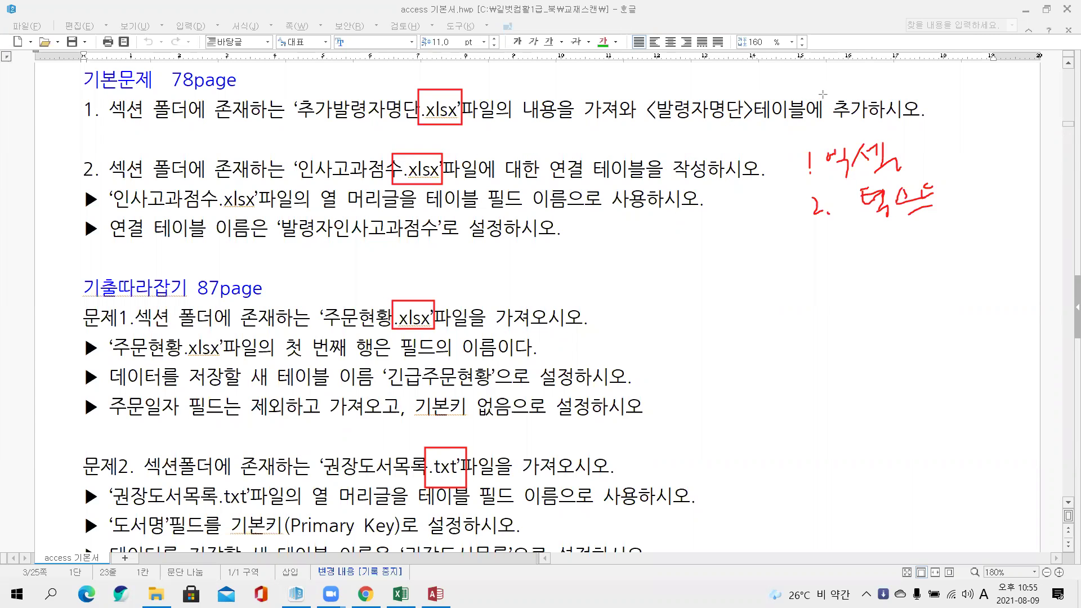
drag(822, 93, 871, 123)
drag(545, 153, 645, 184)
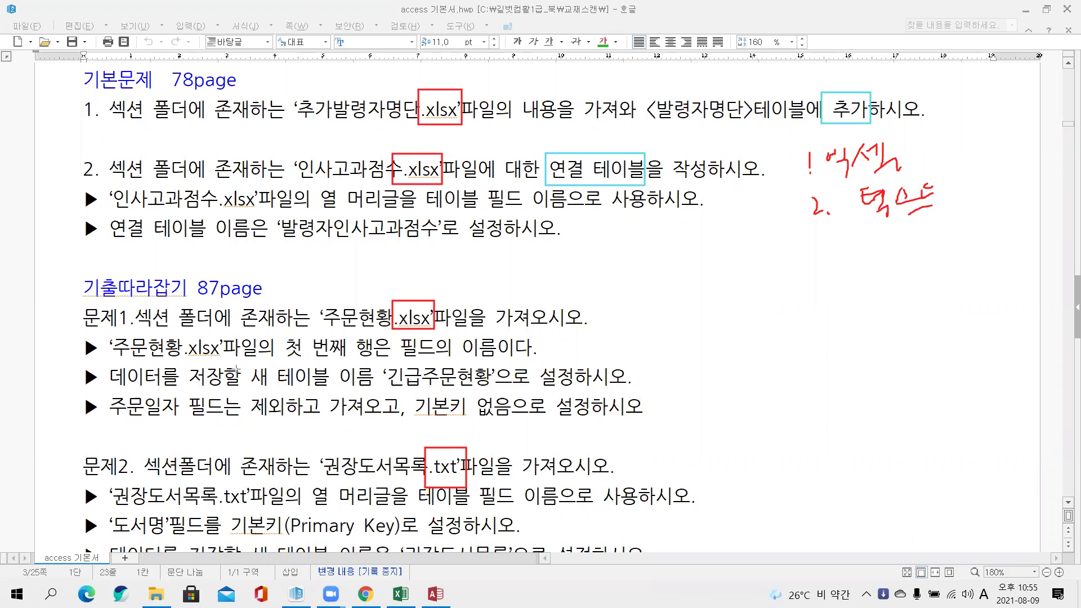
drag(247, 361, 338, 391)
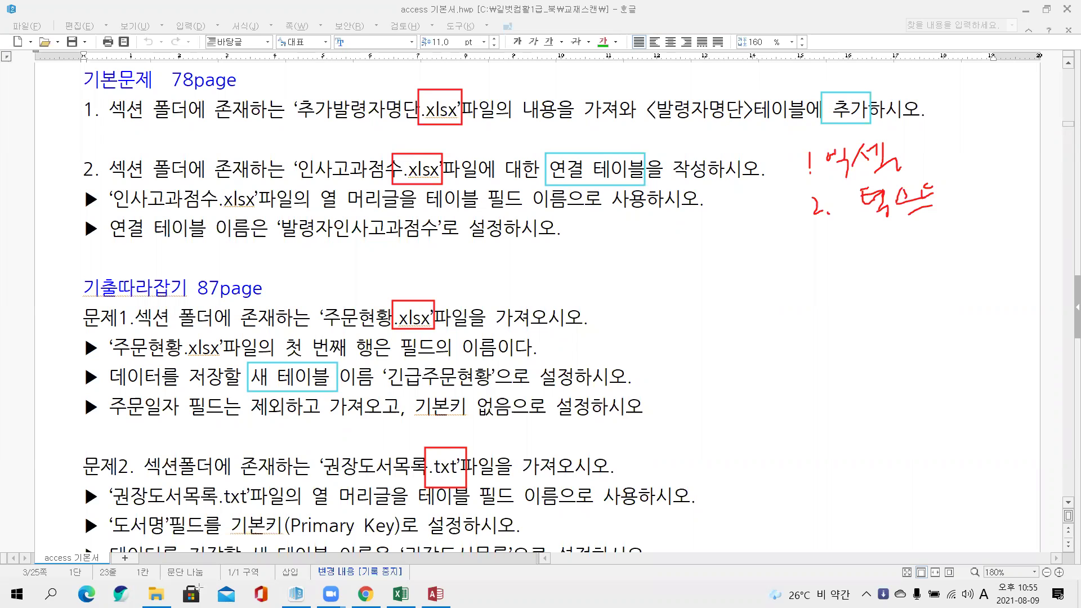
drag(251, 541, 375, 559)
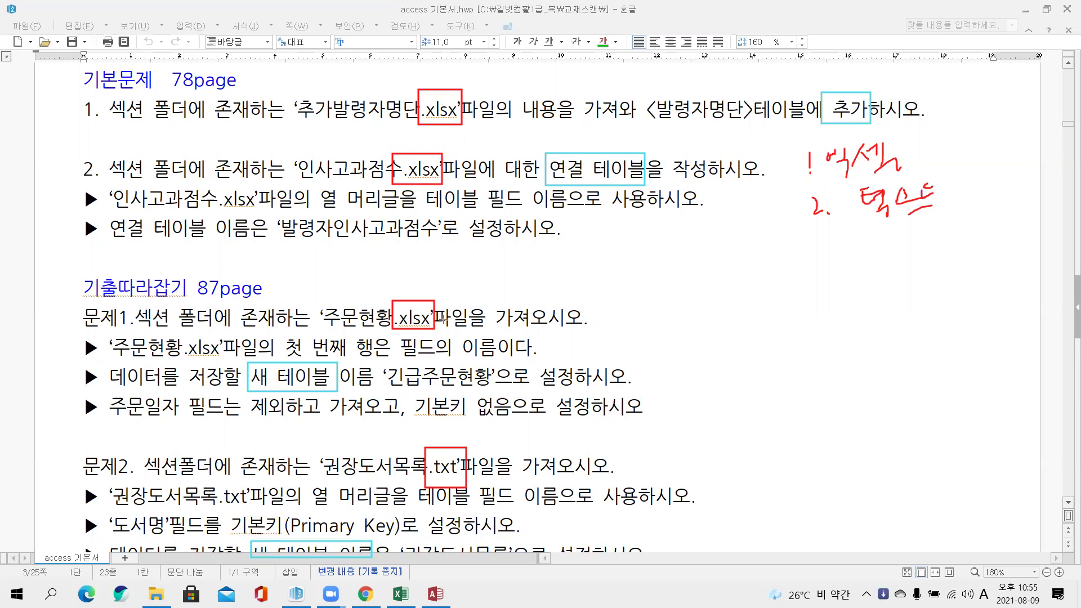
key(e)
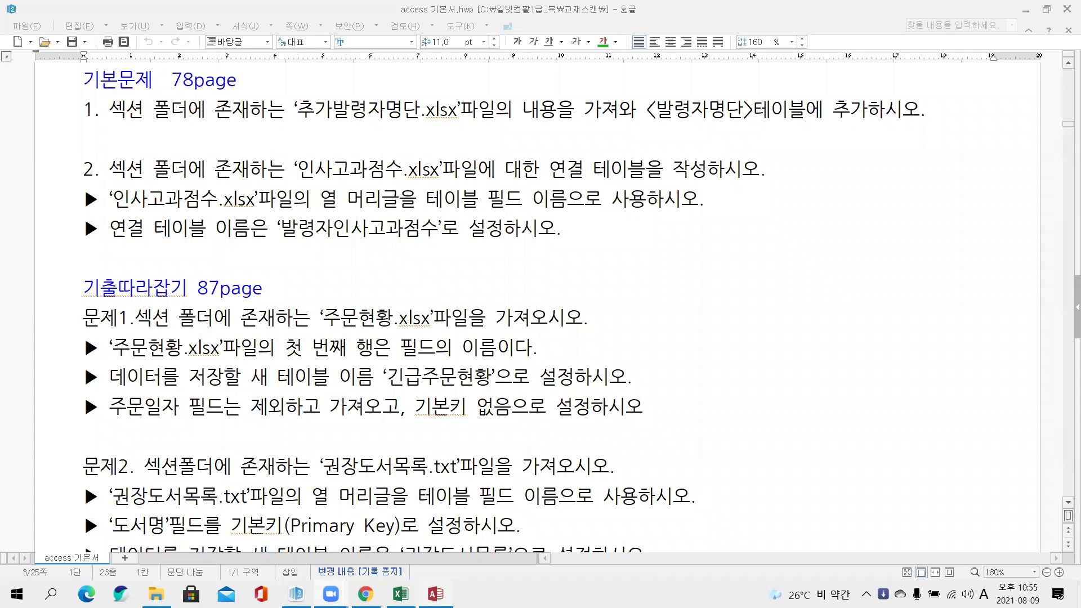
Step: Switch to Access and show the commands for importing and exporting external data
click(435, 594)
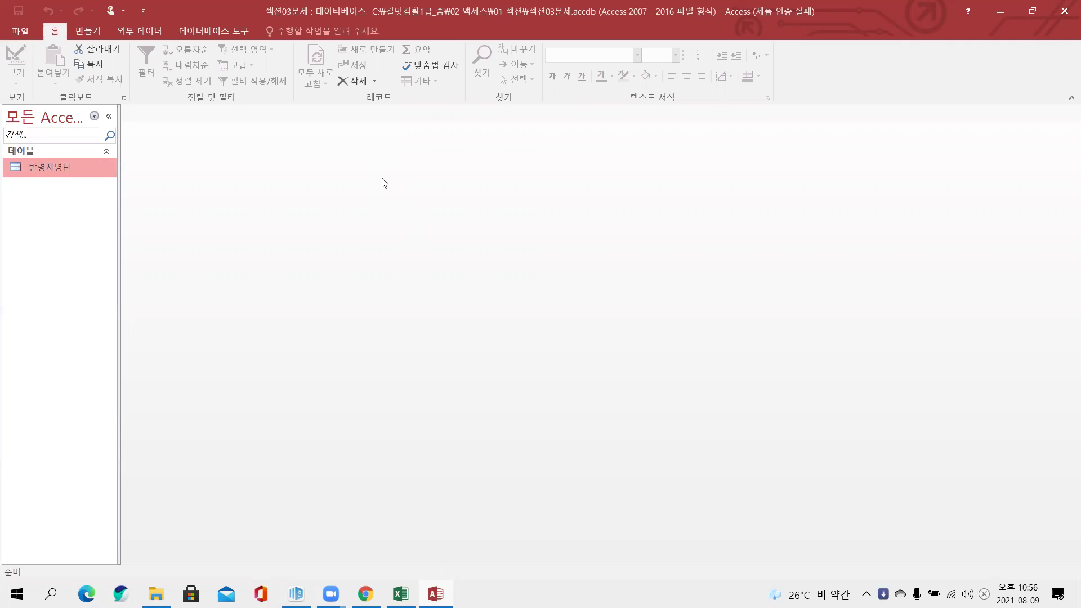
click(141, 31)
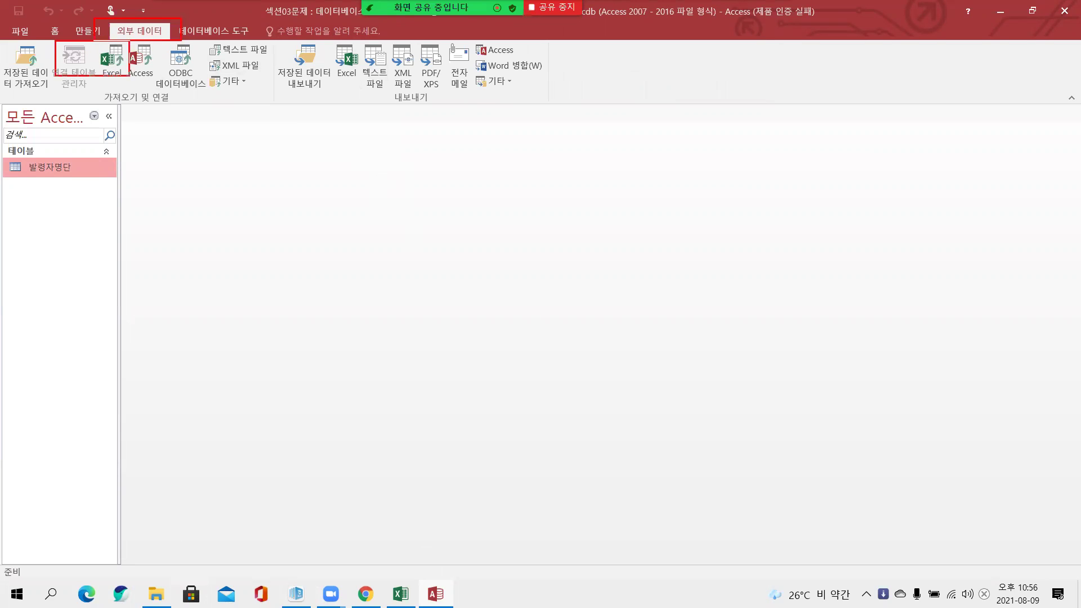
drag(279, 39, 552, 108)
drag(84, 89, 201, 119)
mouse_move(383, 90)
mouse_down()
mouse_move(439, 105)
mouse_move(448, 122)
mouse_up()
drag(167, 116, 249, 192)
drag(397, 116, 240, 197)
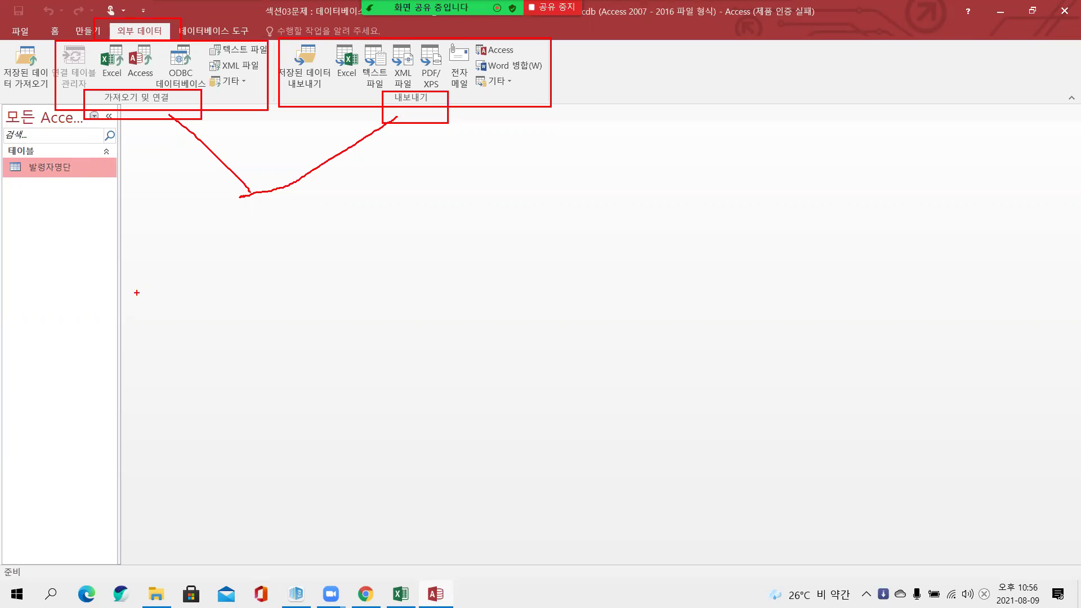
mouse_move(153, 136)
mouse_down()
mouse_move(130, 151)
mouse_move(158, 153)
mouse_up()
drag(379, 160, 385, 179)
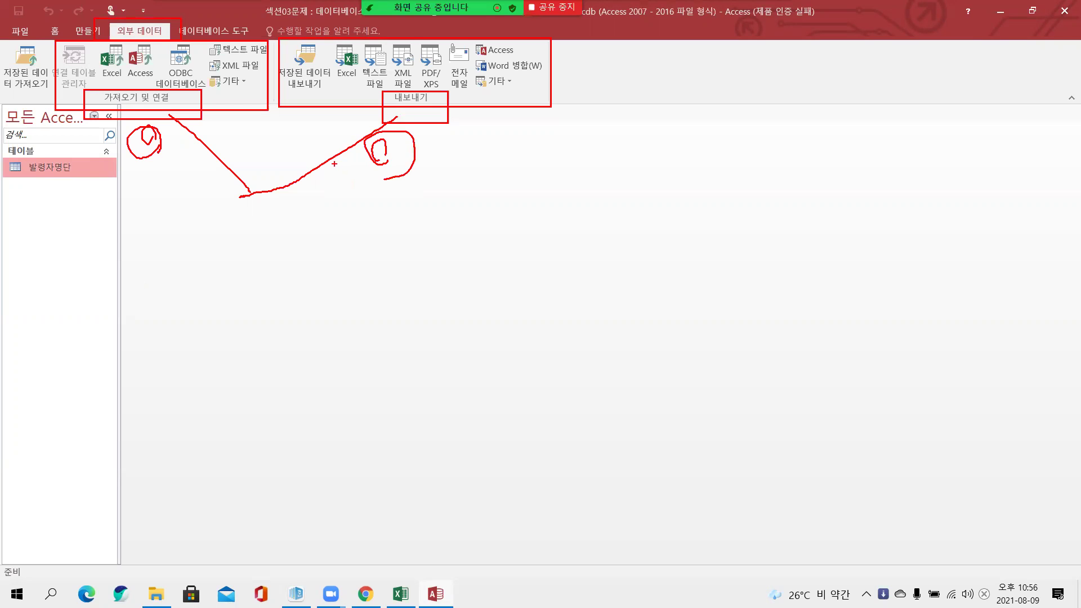
mouse_move(337, 54)
mouse_down()
mouse_move(339, 74)
mouse_move(356, 51)
mouse_up()
mouse_move(94, 67)
mouse_down()
mouse_move(104, 81)
mouse_move(130, 52)
mouse_up()
drag(226, 46, 248, 39)
mouse_move(363, 49)
mouse_down()
mouse_move(375, 40)
mouse_move(367, 49)
mouse_up()
mouse_move(158, 143)
mouse_down()
mouse_move(79, 140)
mouse_move(213, 46)
mouse_move(134, 159)
mouse_up()
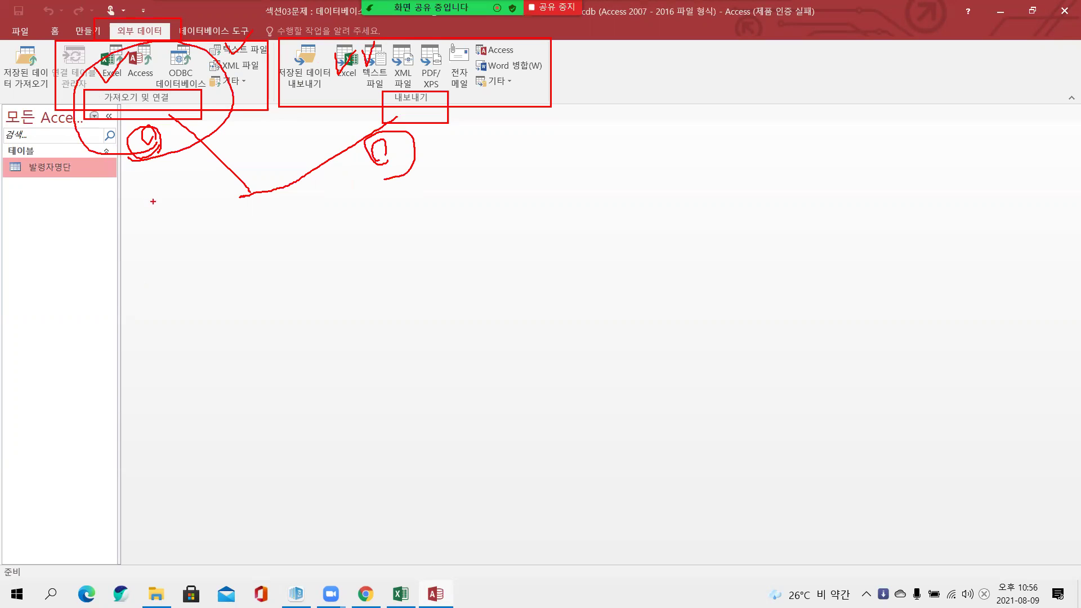
key(alt+s)
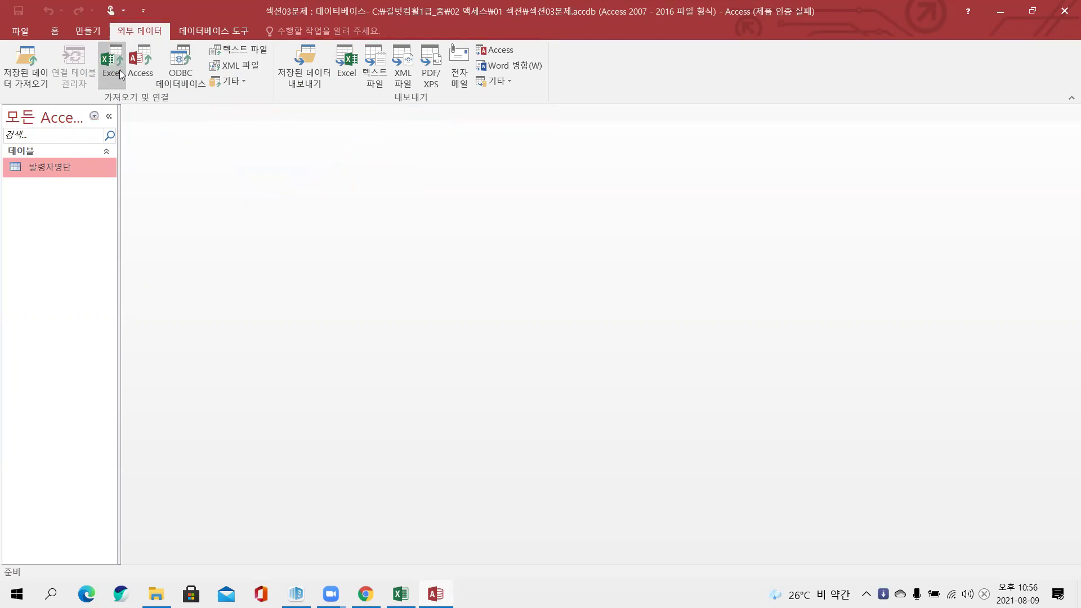
Step: Start an Excel import and choose 추가발령자명단.xlsx from C:\길벗컴활1급_줌\02 액세스\01 섹션 as the source file
click(116, 70)
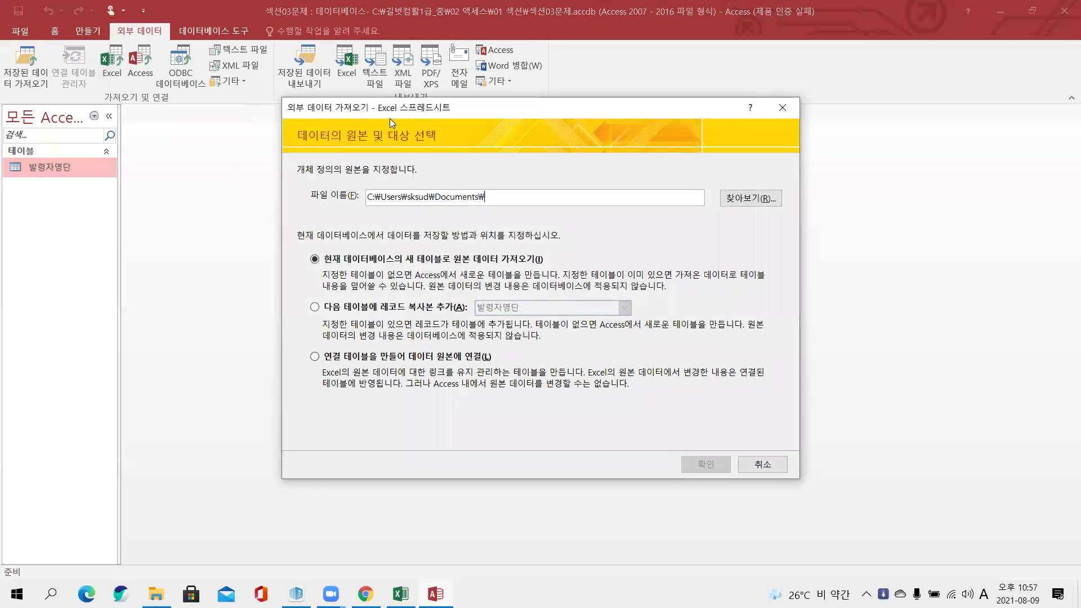
drag(390, 118, 365, 126)
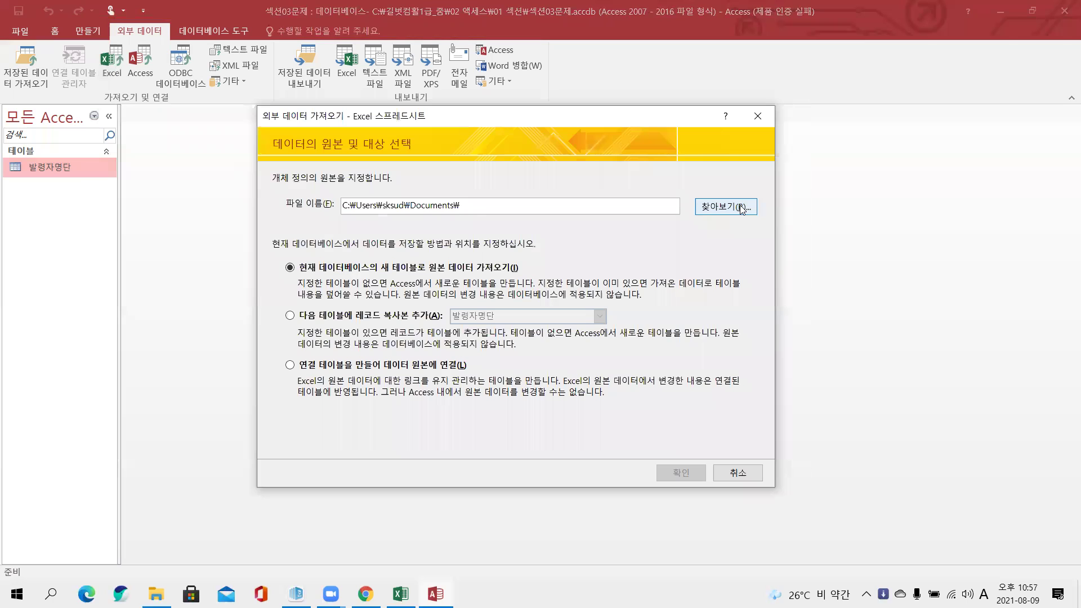
click(741, 209)
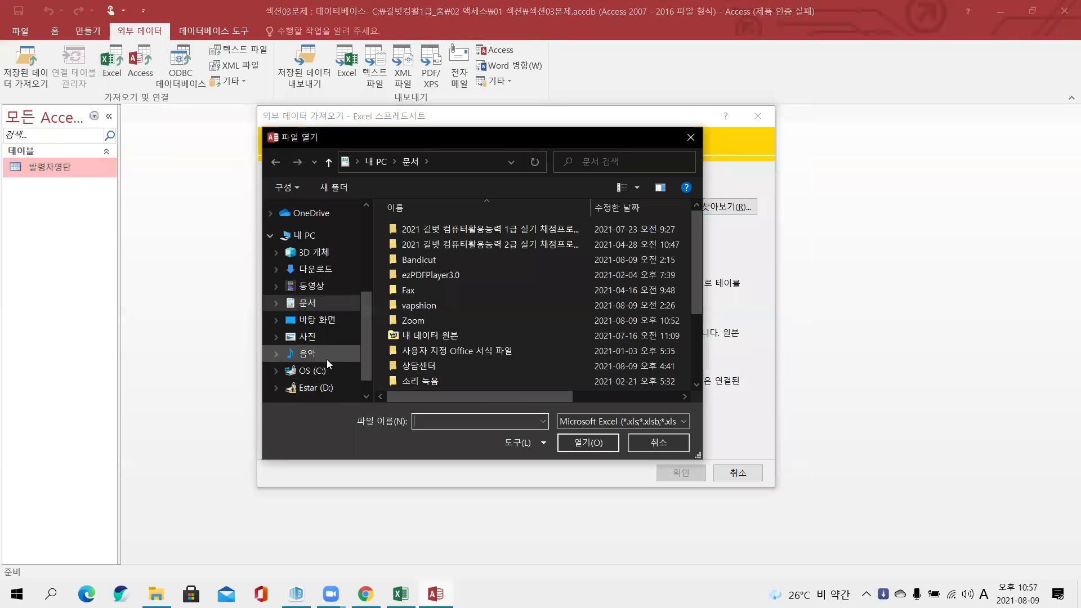
click(312, 370)
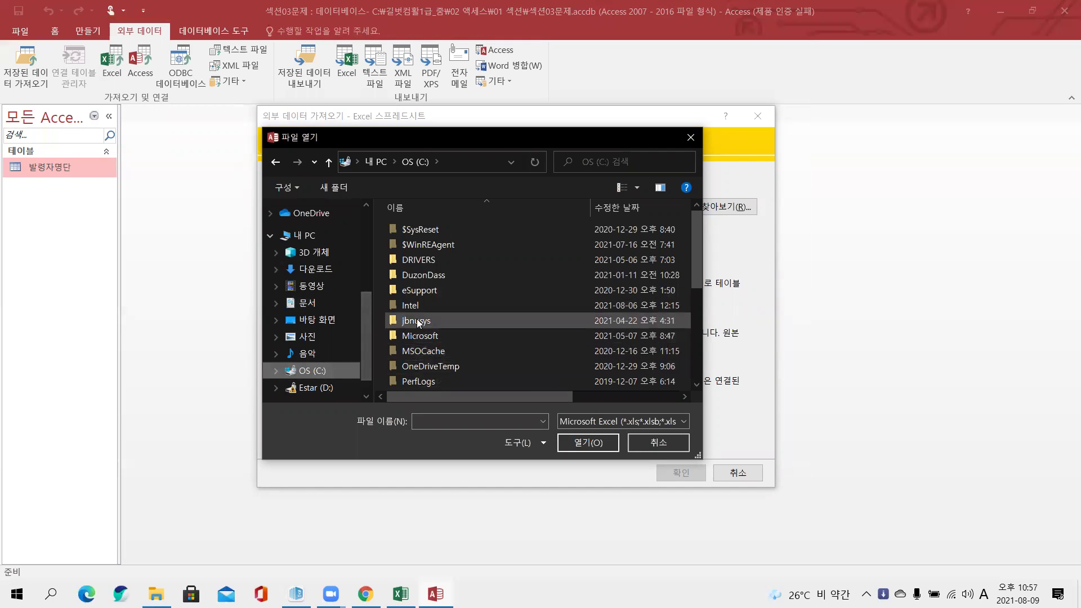
scroll(419, 333, down, 4)
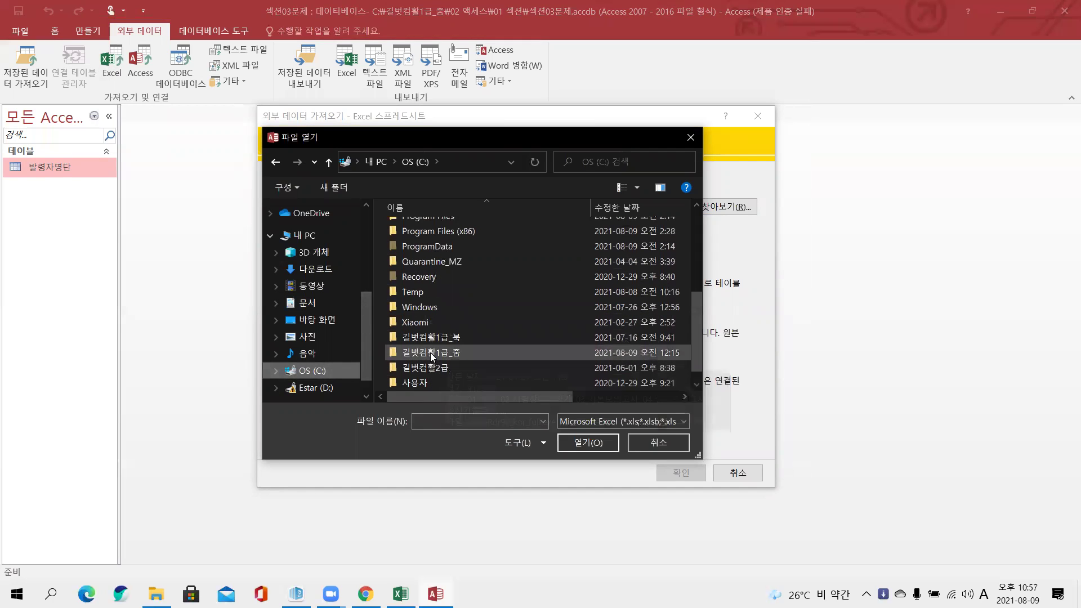
double_click(430, 352)
double_click(431, 244)
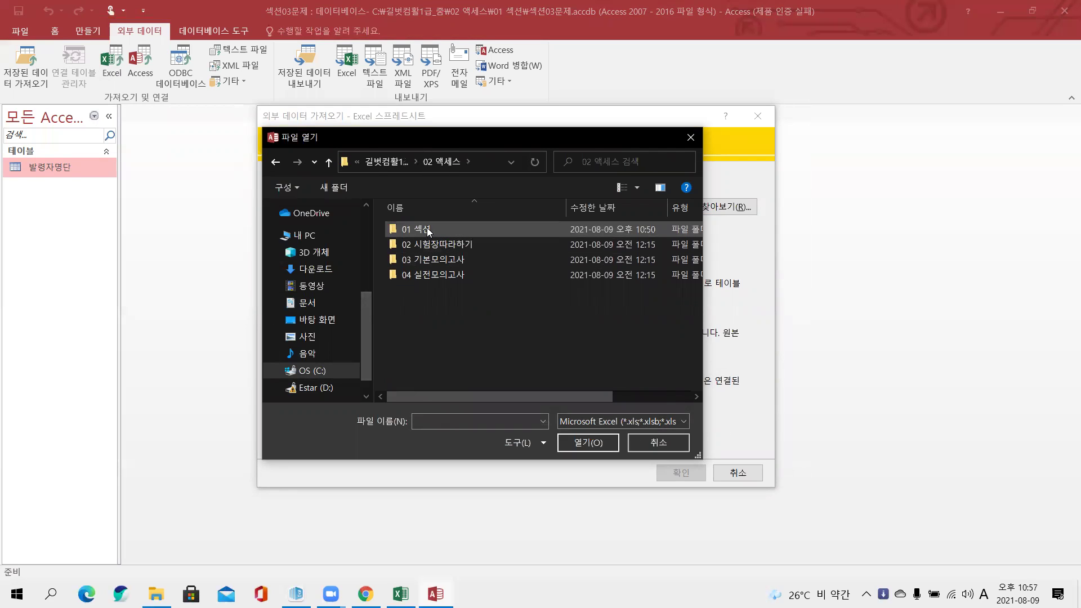
double_click(428, 231)
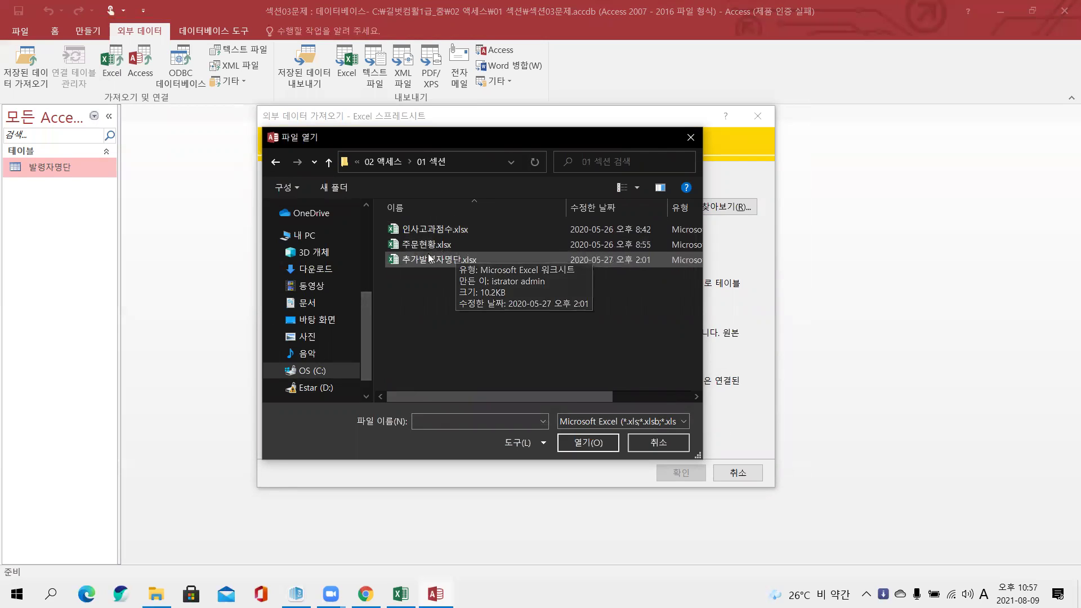
click(422, 259)
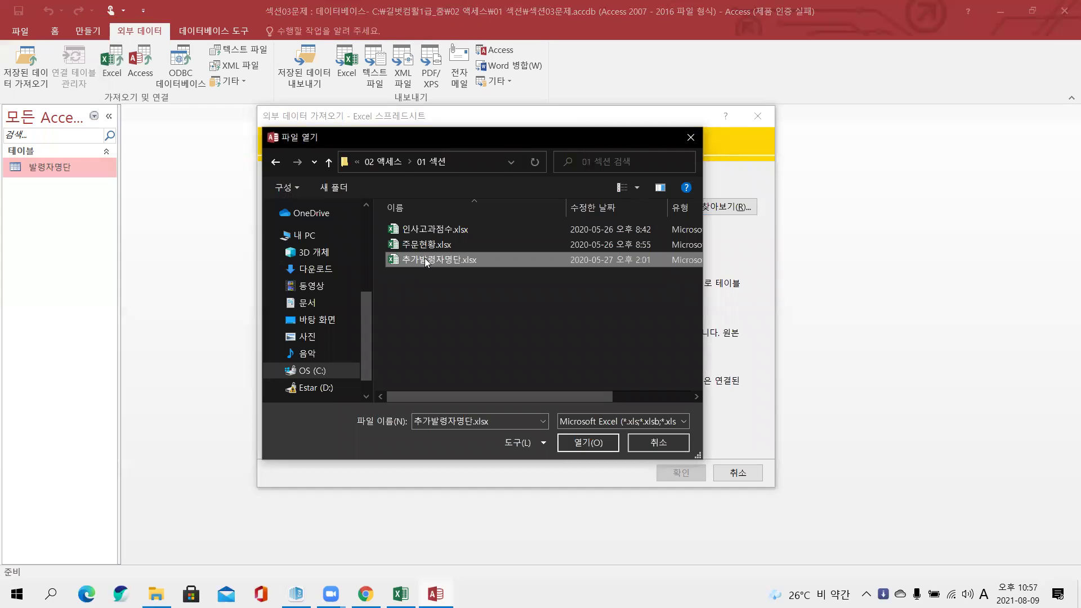
click(598, 443)
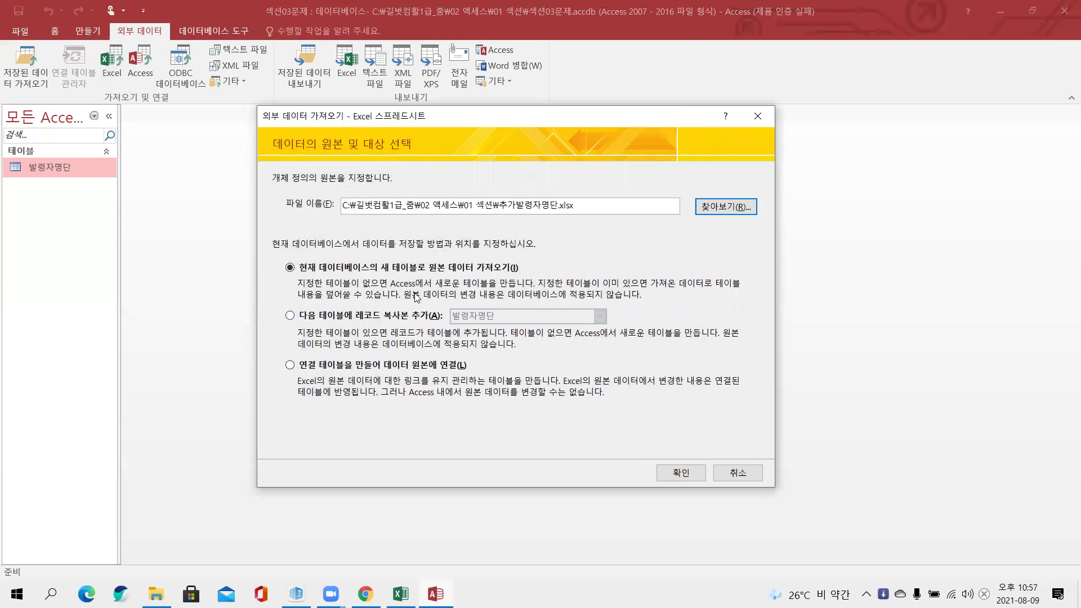
Step: Set the import to append a copy of the records to the 발령자명단 table and proceed to the import wizard
key(ctrl+2)
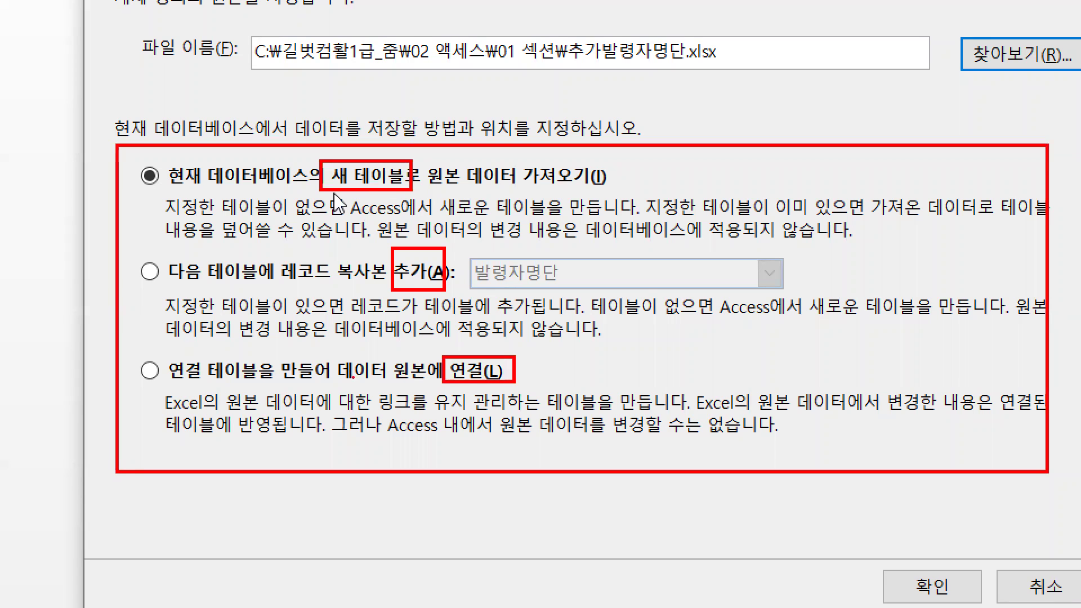
key(Escape)
click(290, 321)
click(526, 317)
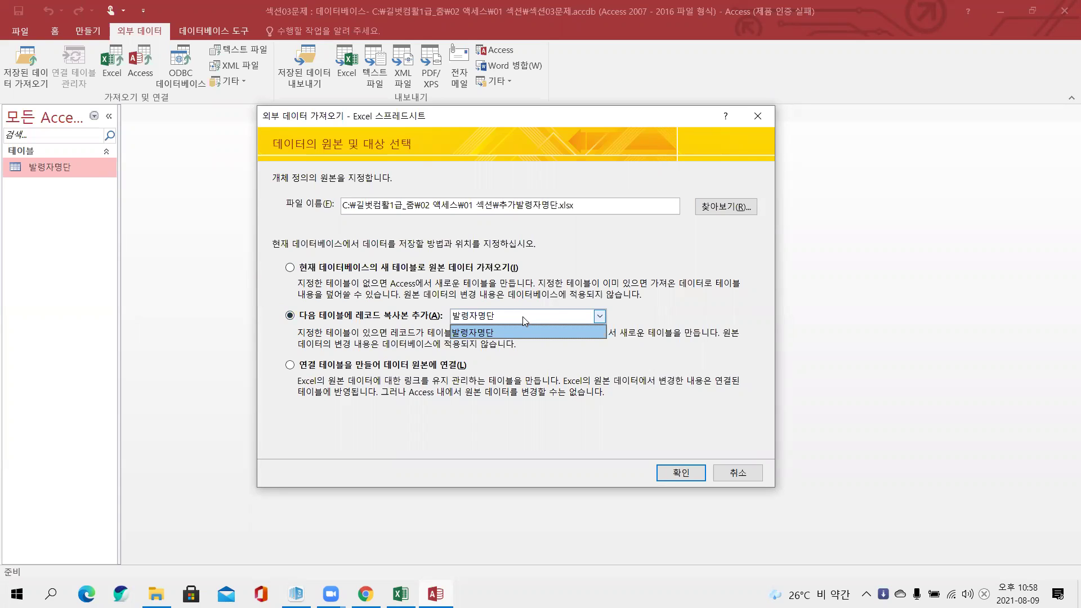
click(522, 315)
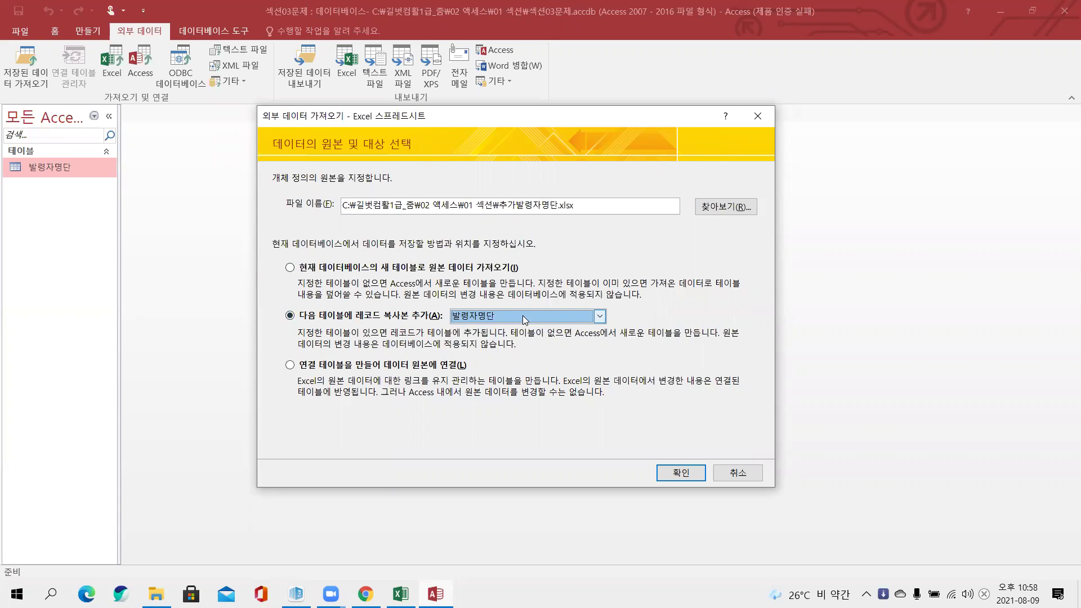
click(679, 472)
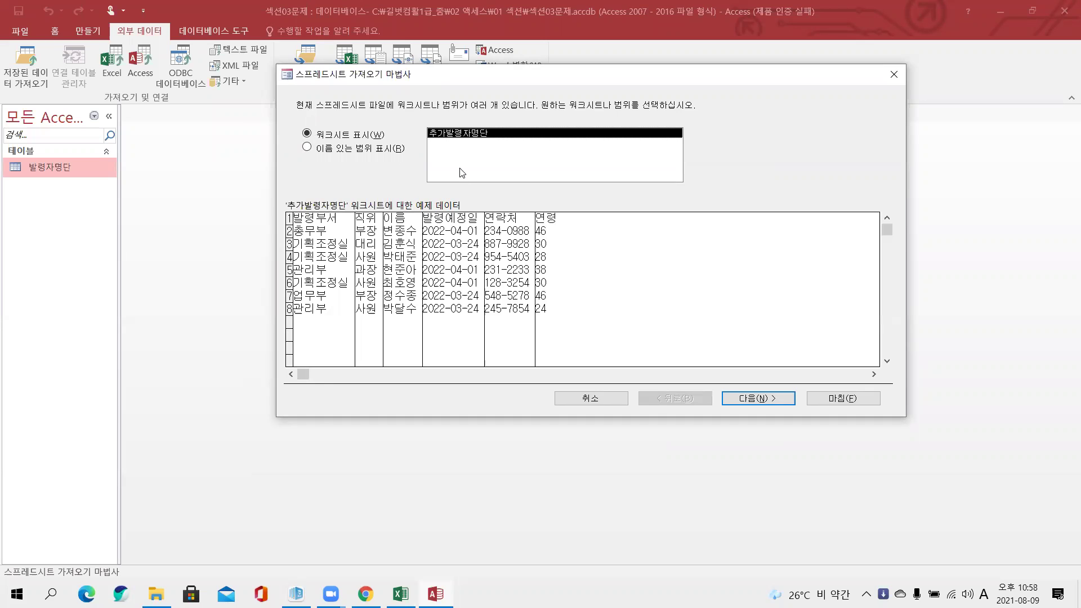
Step: Complete the wizard using the 추가발령자명단 worksheet and 발령자명단 as the target table, without saving the import steps
click(376, 148)
click(366, 136)
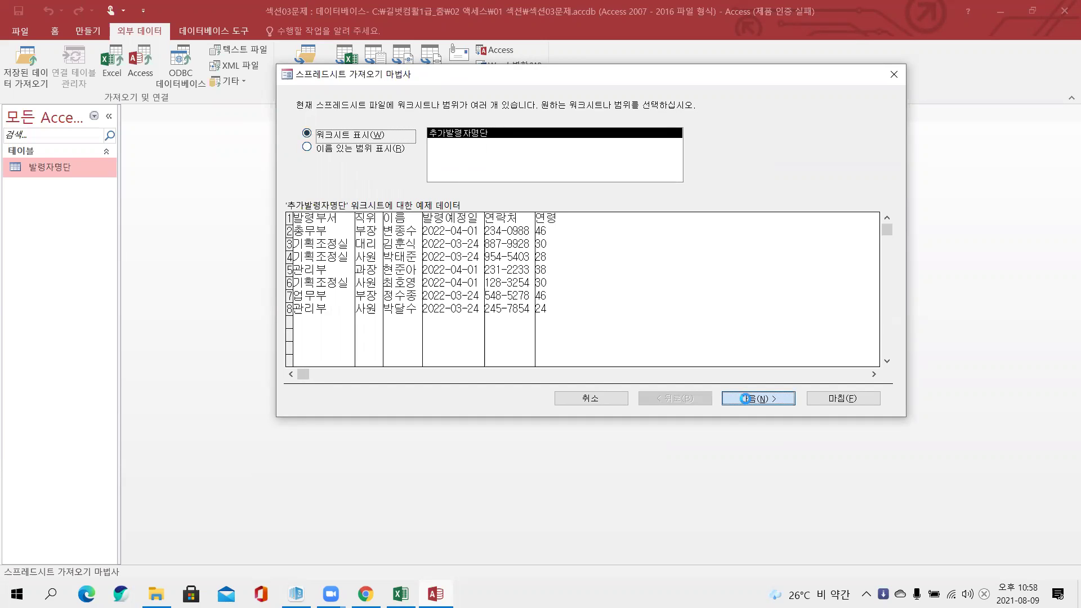
click(739, 399)
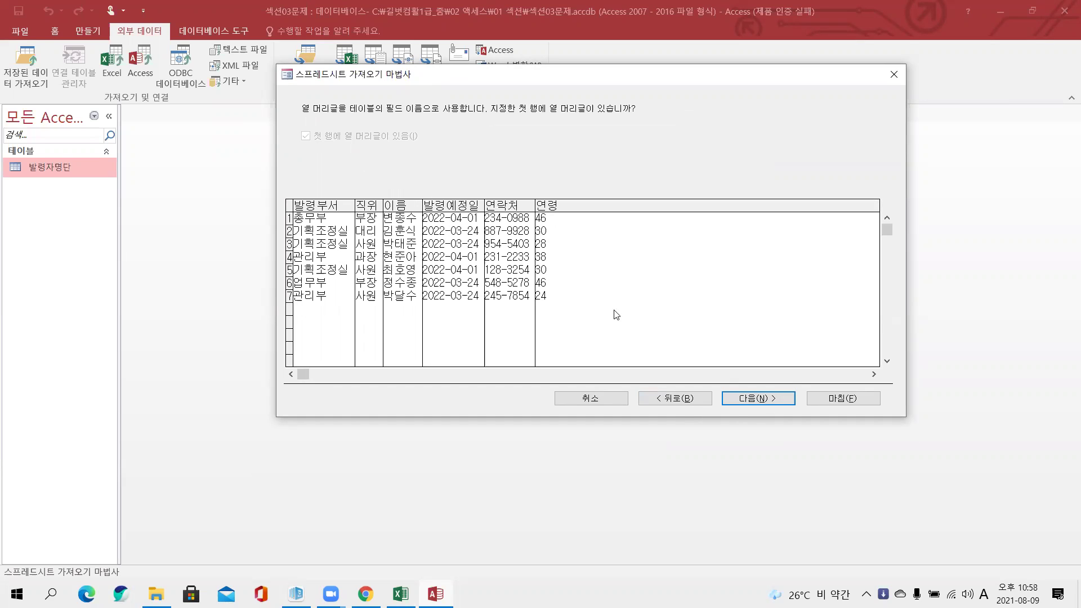
click(781, 400)
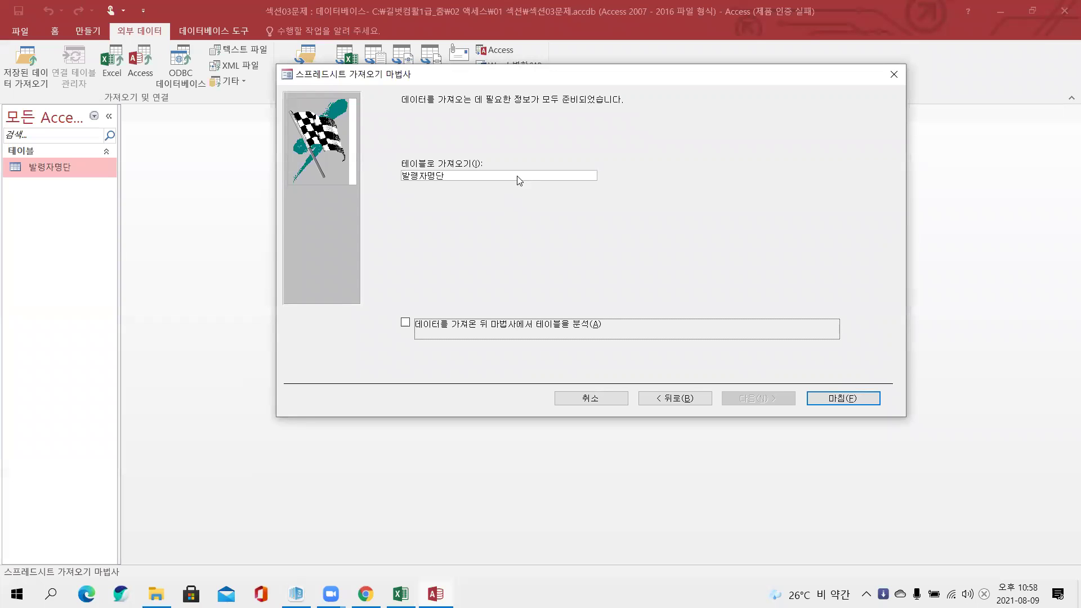
click(853, 397)
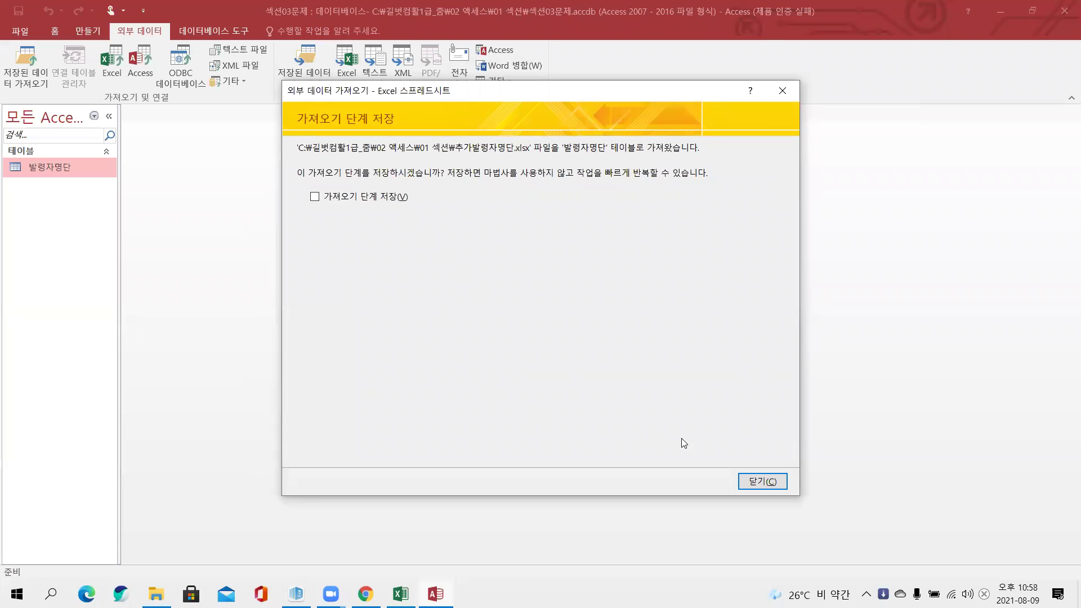
click(763, 481)
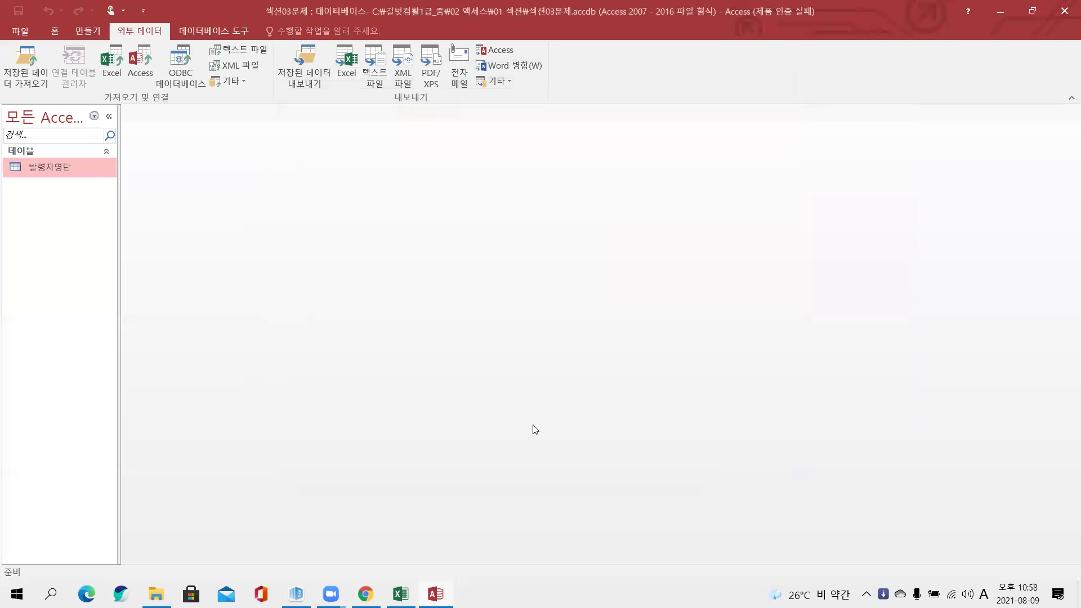
Step: Open the 발령자명단 table to check the appended records, and close it
click(22, 170)
double_click(31, 169)
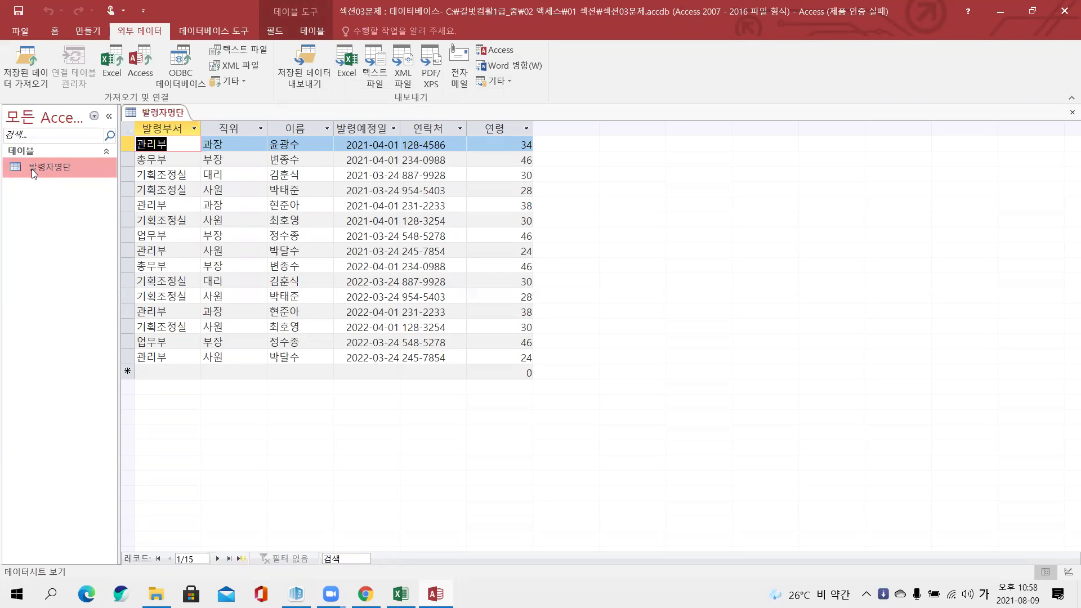
right_click(158, 113)
click(186, 136)
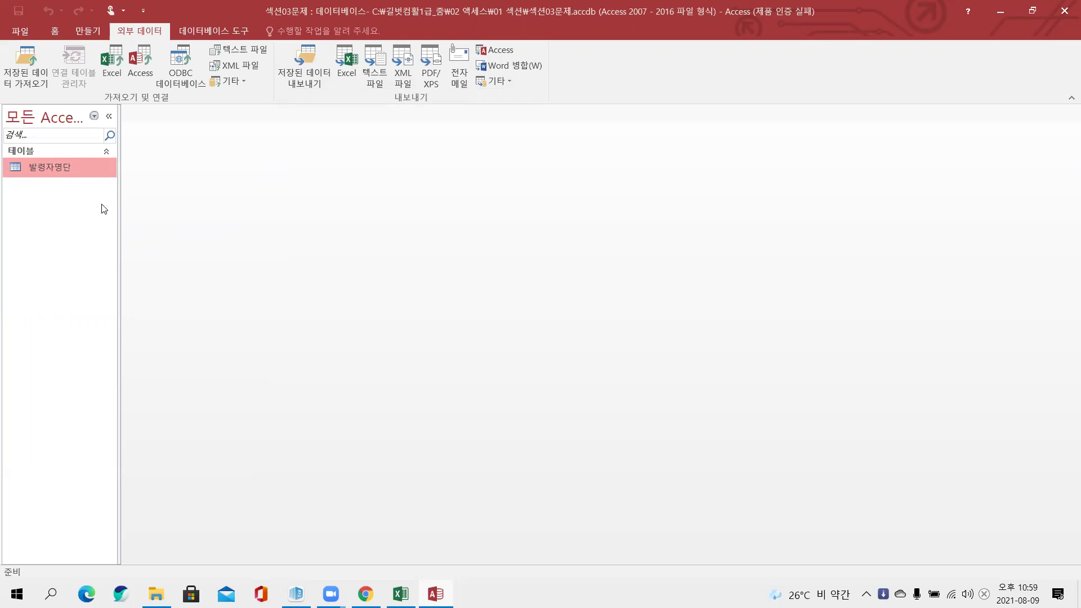
Step: Start an Excel import of 인사고과점수.xlsx, set it to create a linked table, and proceed to the link wizard
click(111, 72)
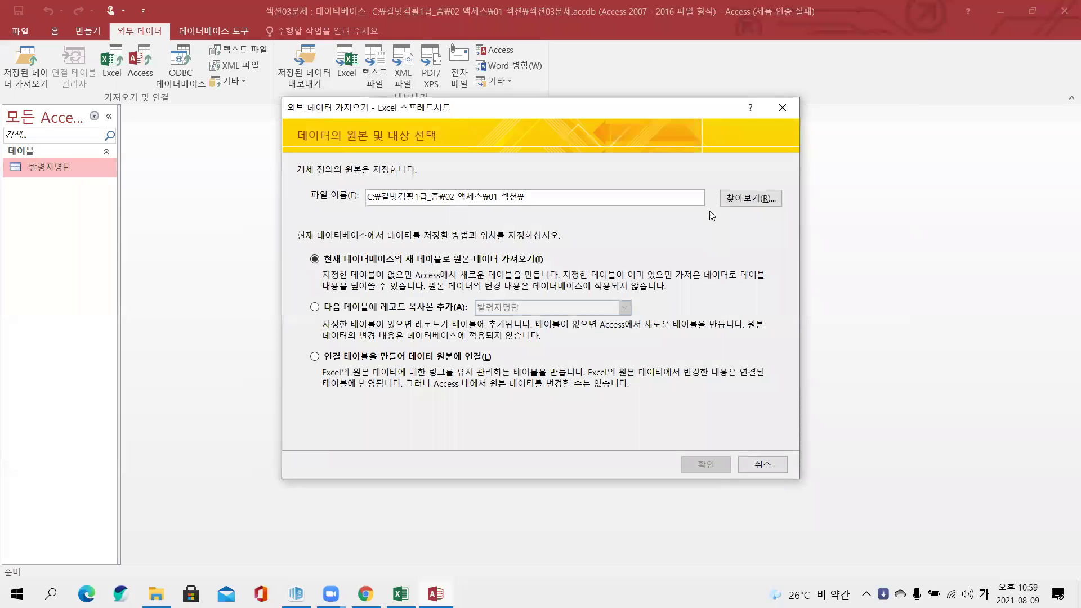
click(740, 204)
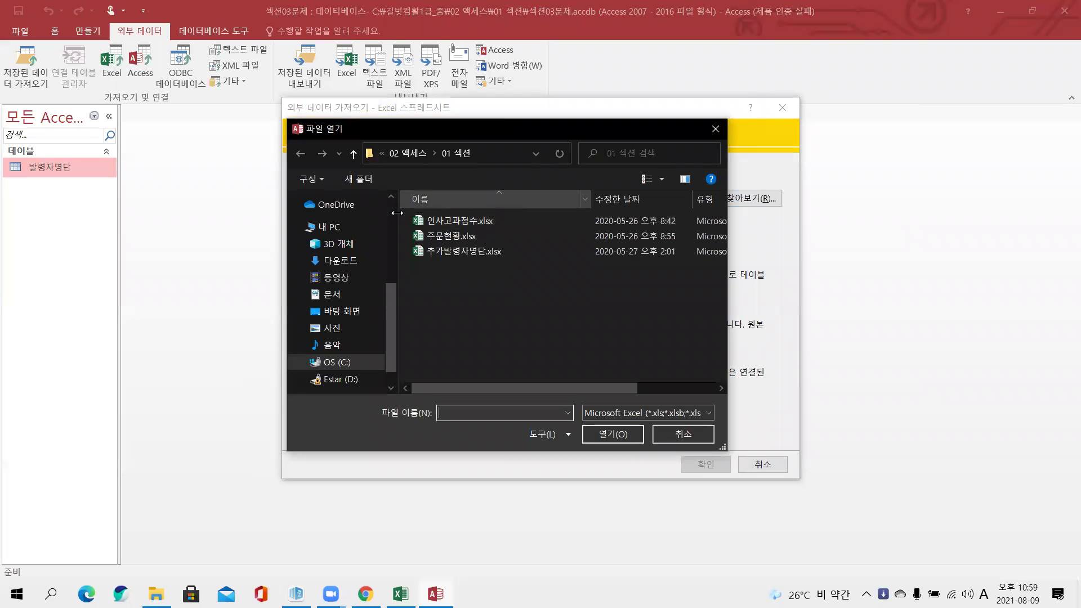
click(460, 221)
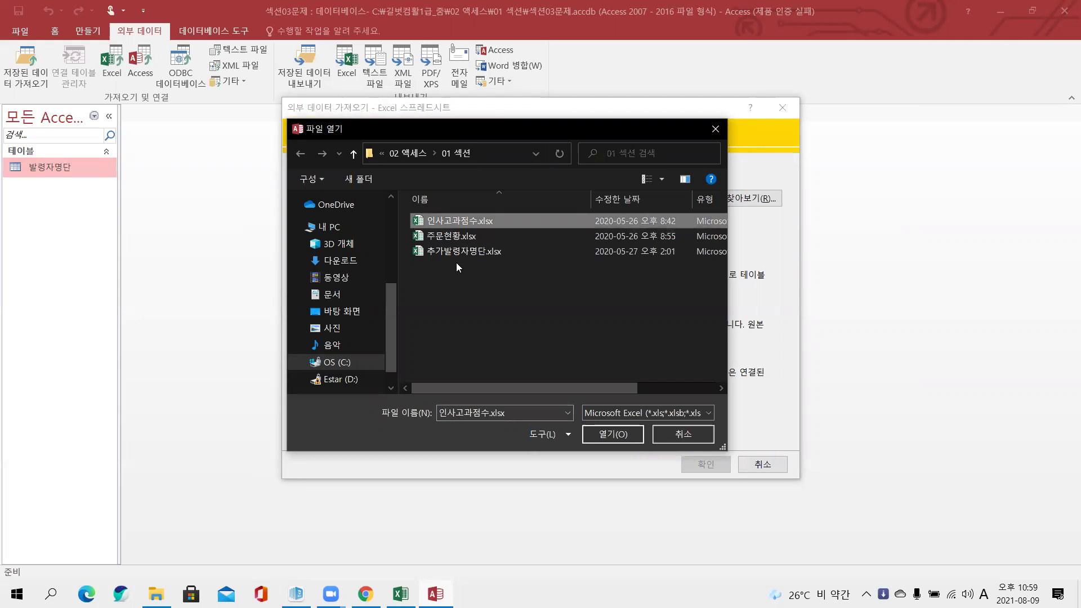
key(Return)
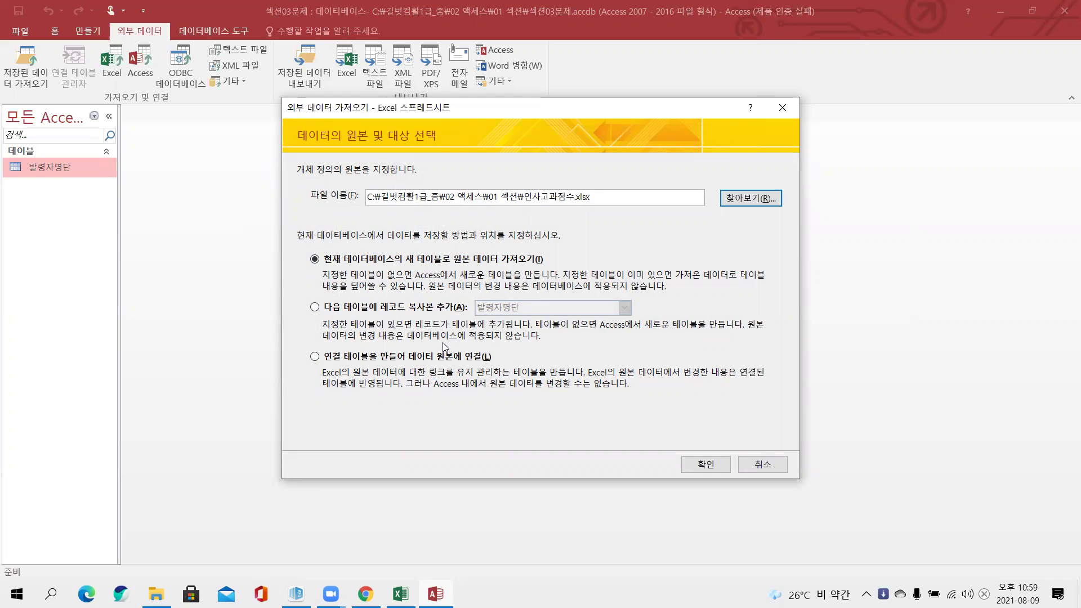
click(446, 361)
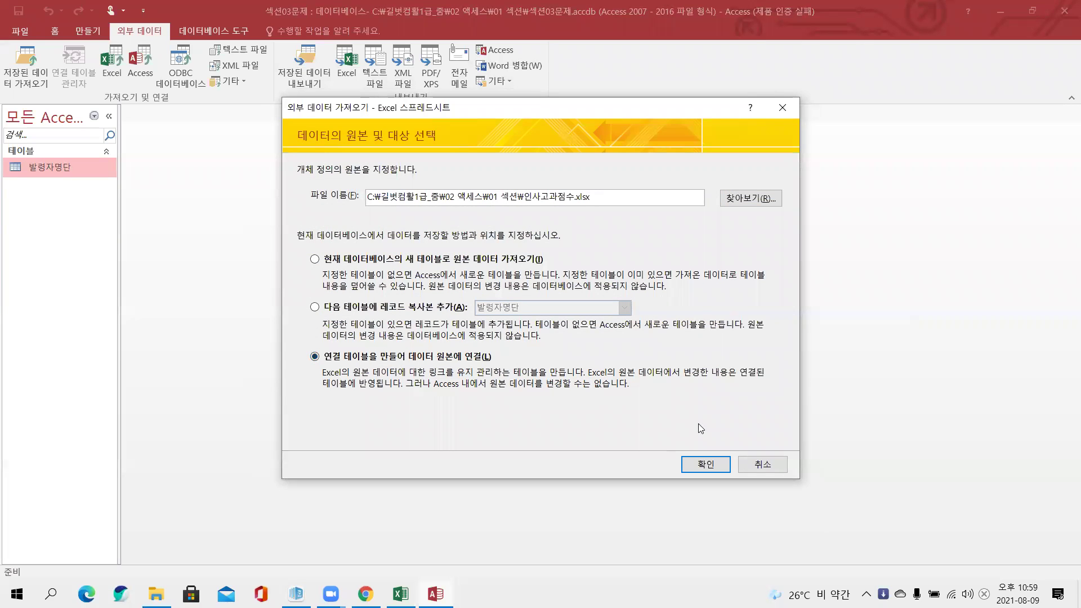
click(711, 463)
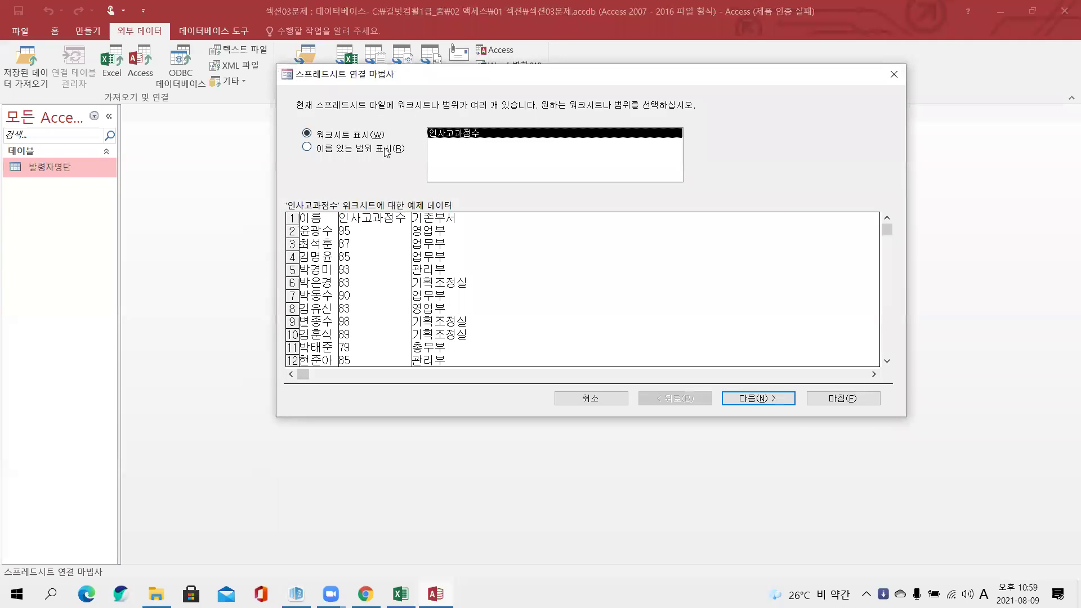
Step: Link the 인사고과점수 worksheet with its first row as column headings, and continue to the table naming page
click(358, 150)
click(348, 136)
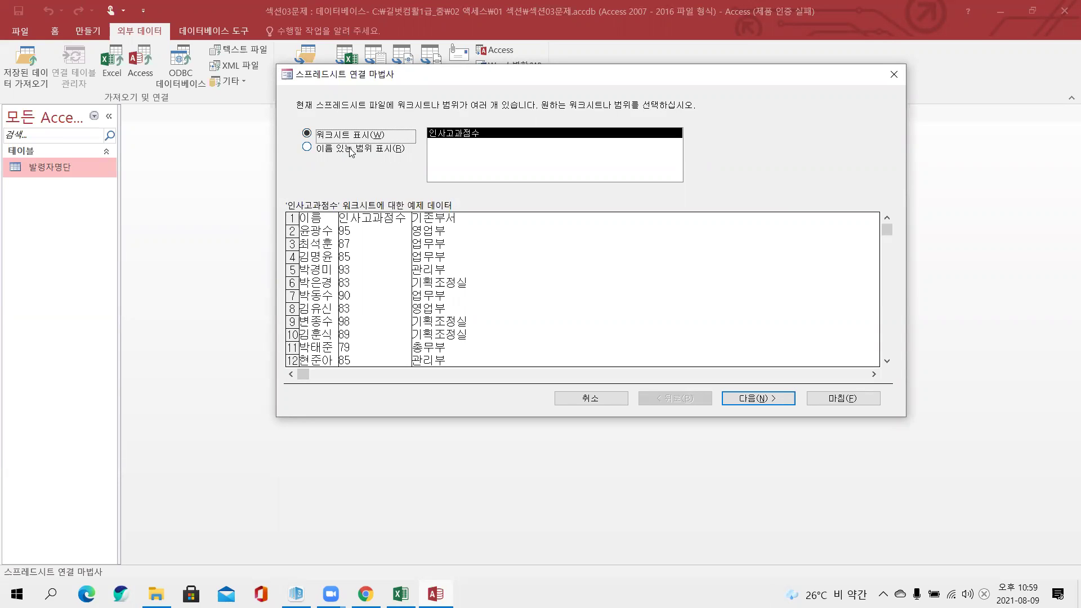
click(351, 150)
click(340, 140)
click(782, 403)
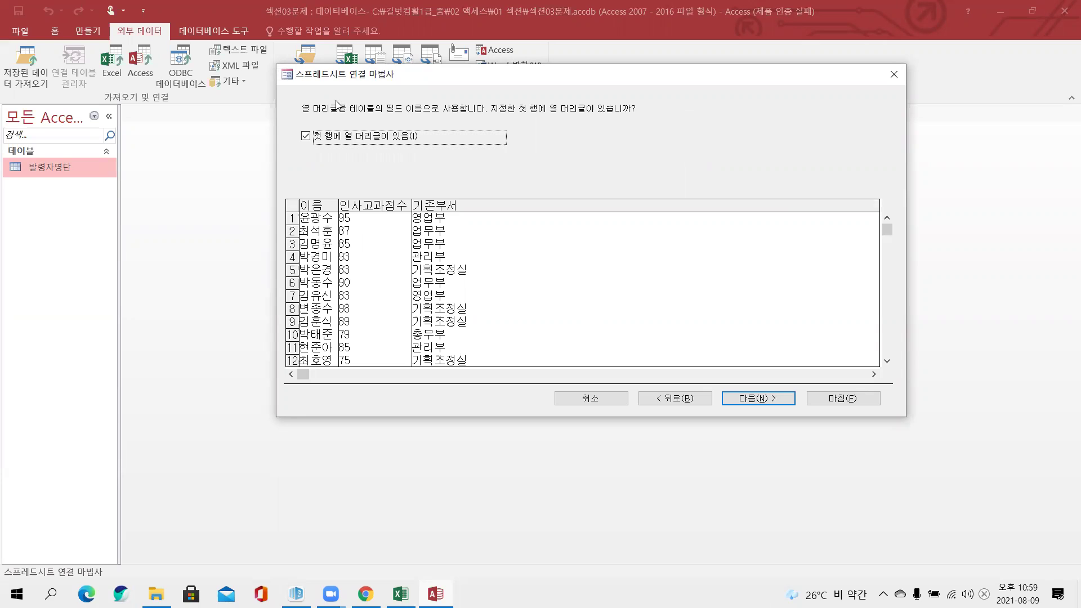
click(304, 139)
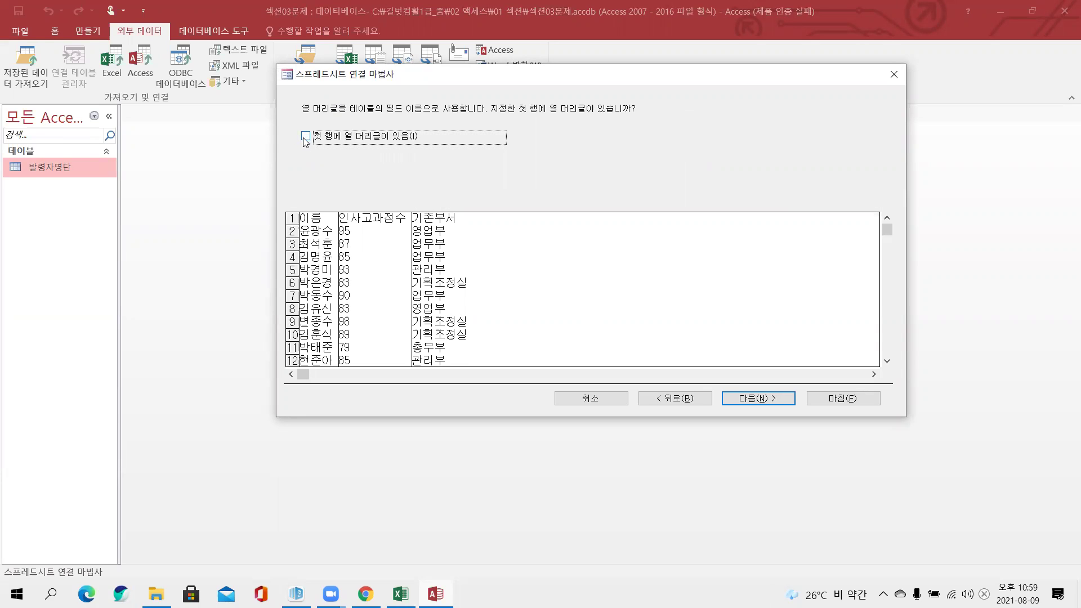
click(305, 138)
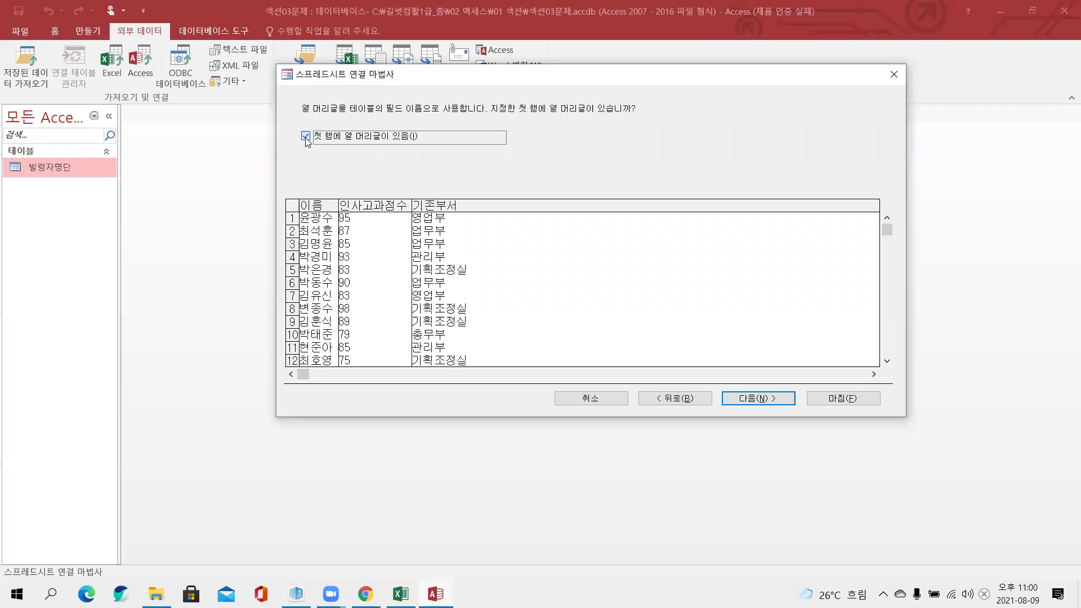
click(305, 137)
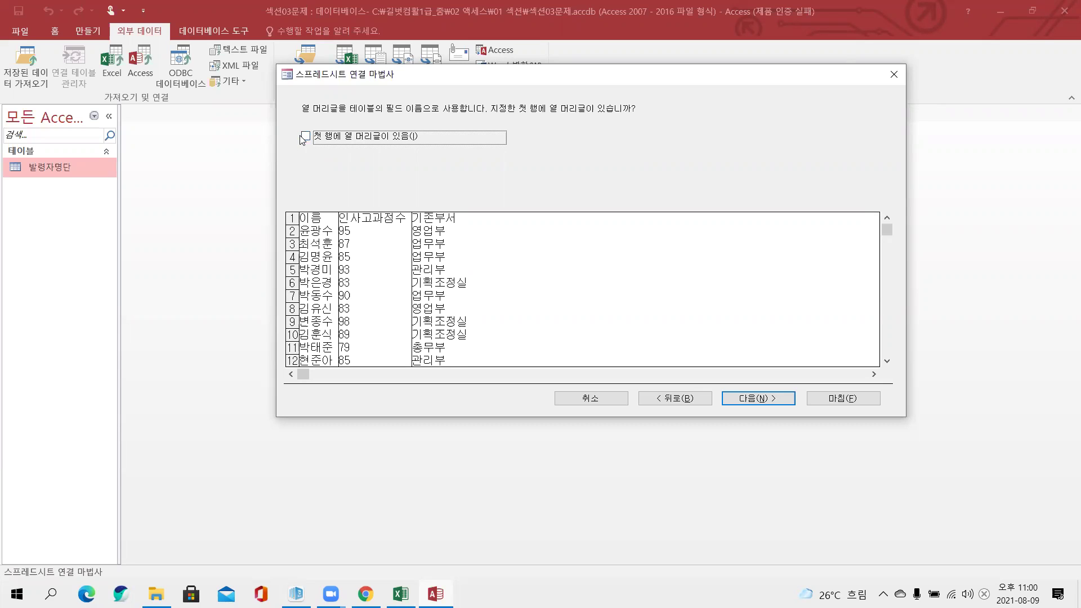
click(303, 138)
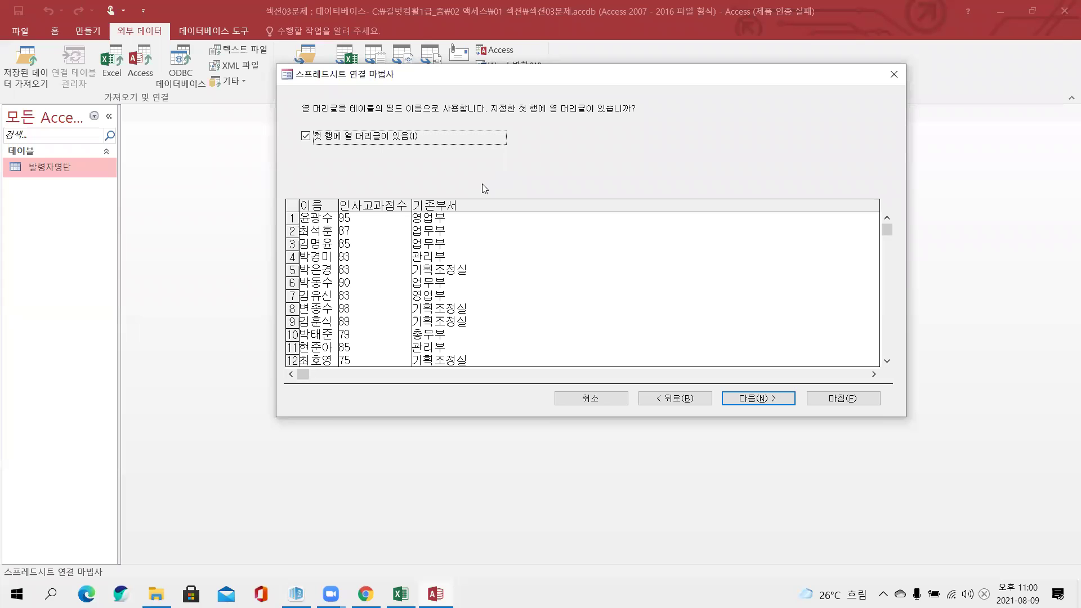
key(alt+Tab)
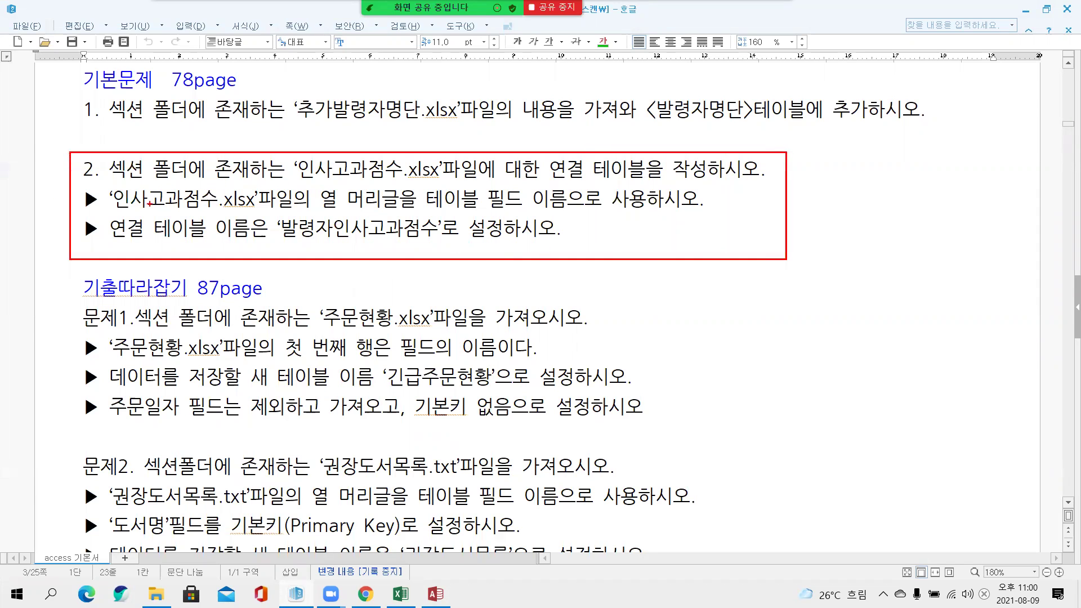
mouse_move(324, 210)
mouse_down()
mouse_move(563, 210)
mouse_move(497, 214)
mouse_move(534, 164)
mouse_move(493, 226)
mouse_up()
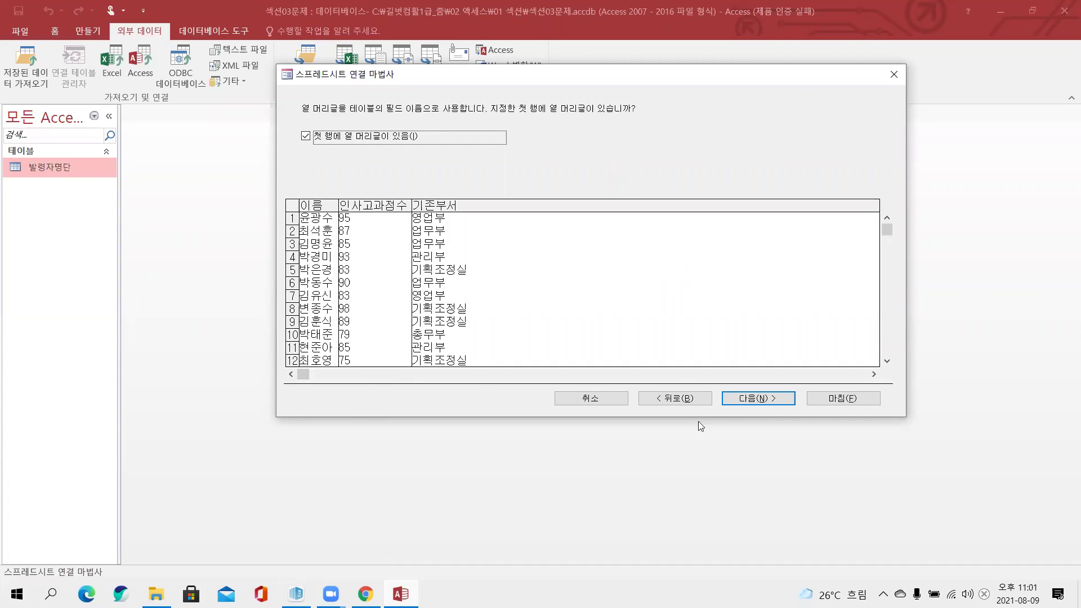
click(742, 399)
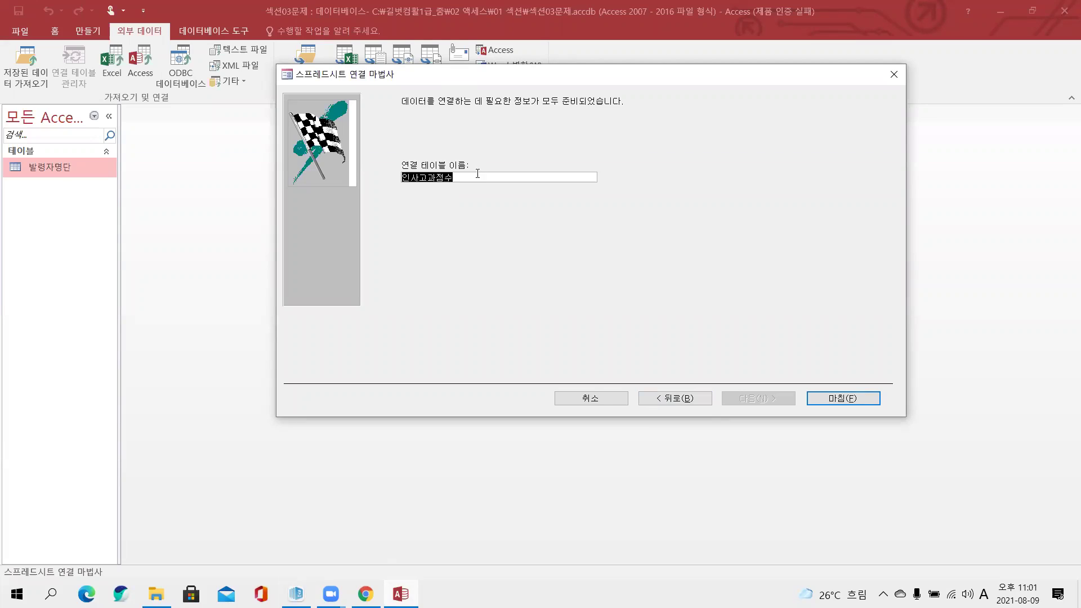
Step: Name the linked table 발령자인사고과점수, as required in the Hangul exercise document, and finish the link wizard
drag(474, 178, 305, 179)
click(297, 594)
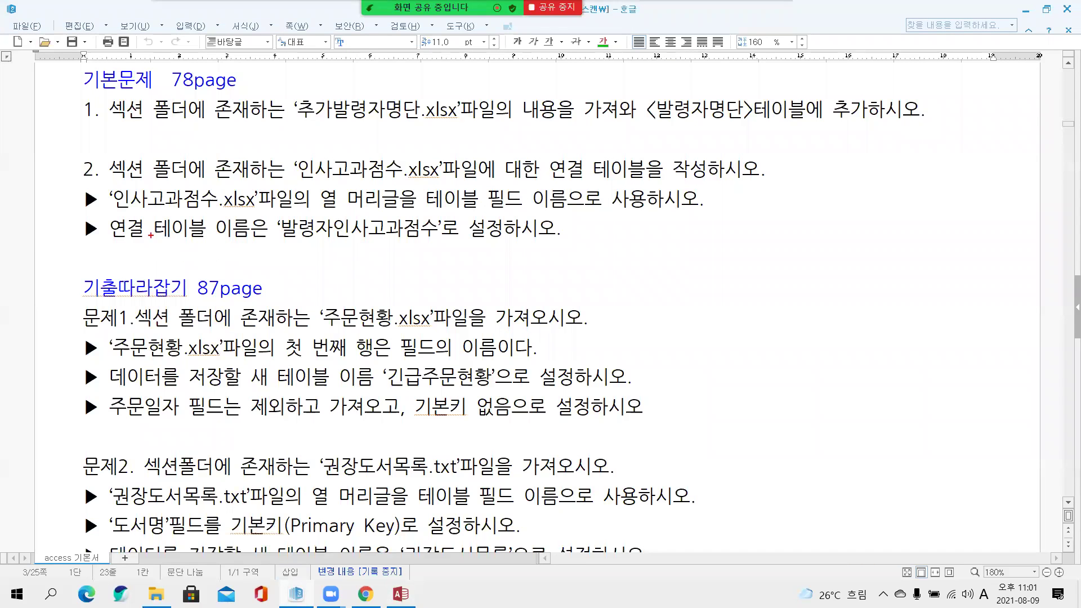
drag(114, 238, 437, 241)
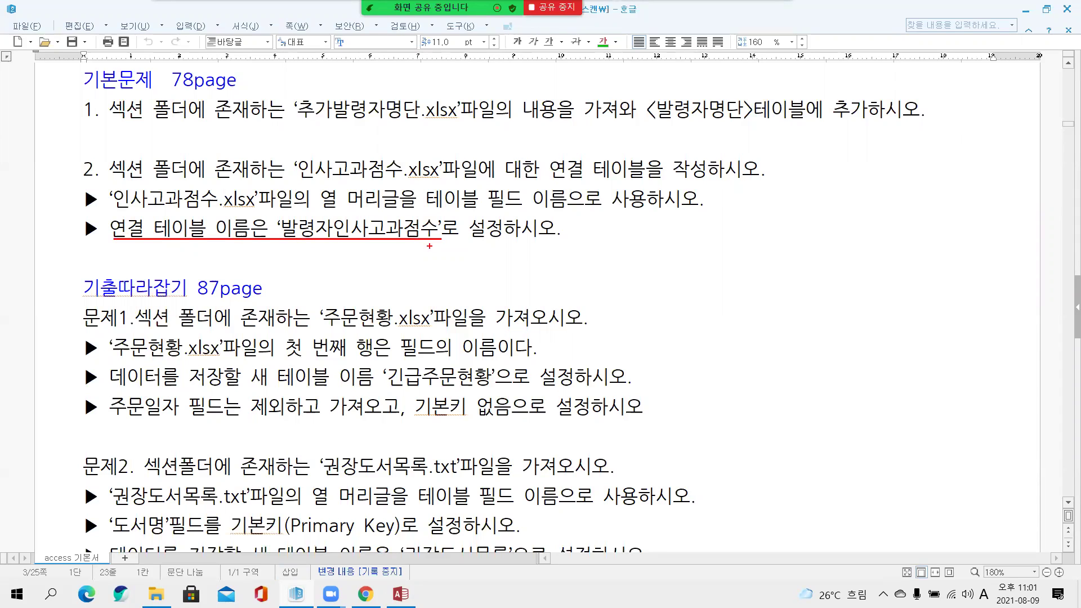
key(Escape)
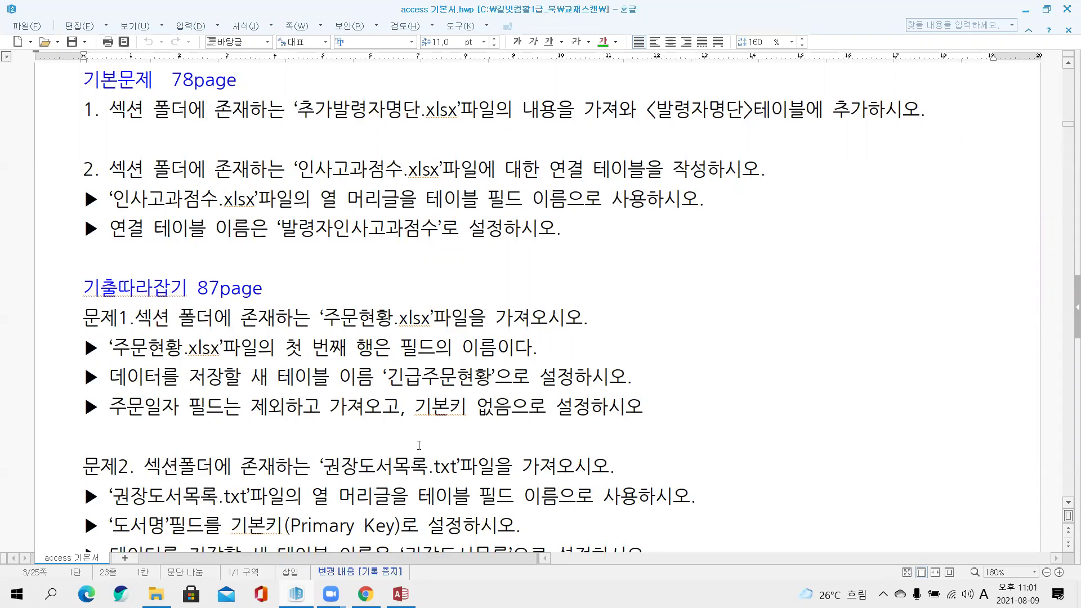
click(399, 593)
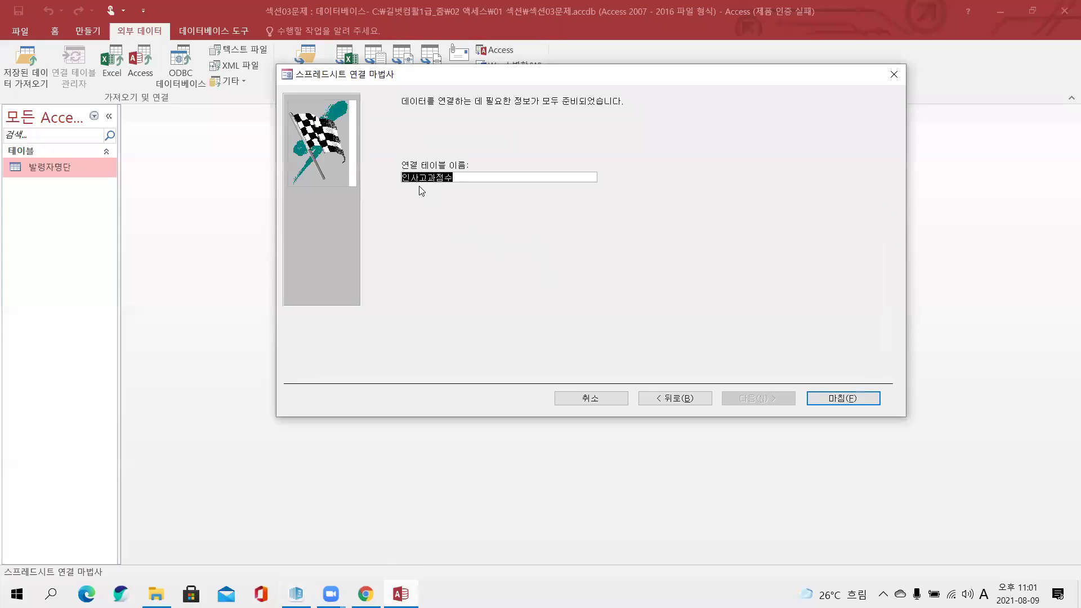
click(421, 179)
text(qkffudw)
key(BackSpace)
key(BackSpace)
key(BackSpace)
key(BackSpace)
key(BackSpace)
key(BackSpace)
key(BackSpace)
key(Hangul)
text(발령자)
key(Return)
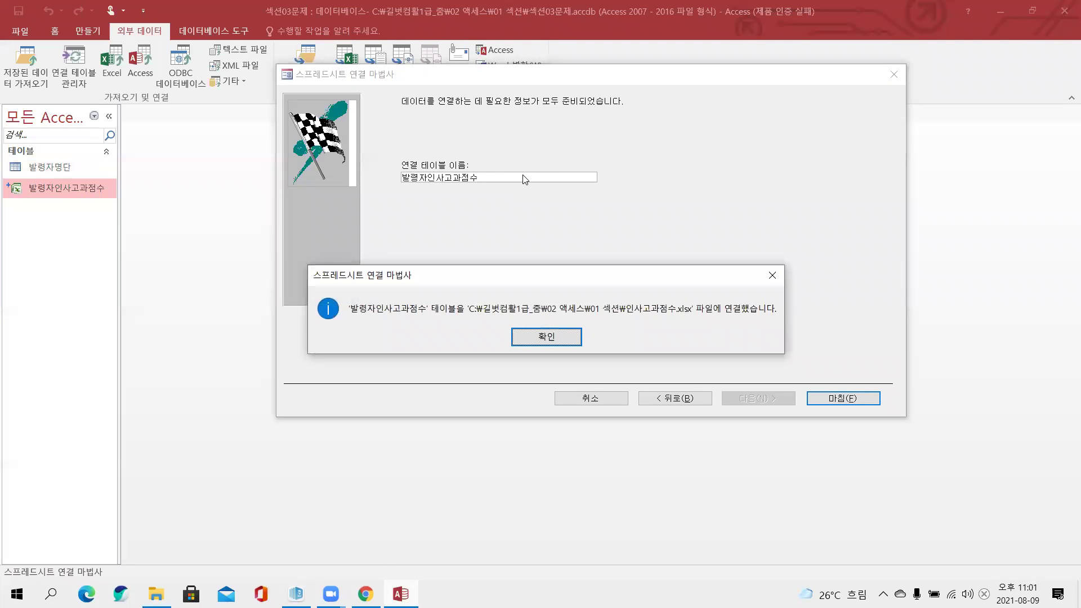
click(525, 334)
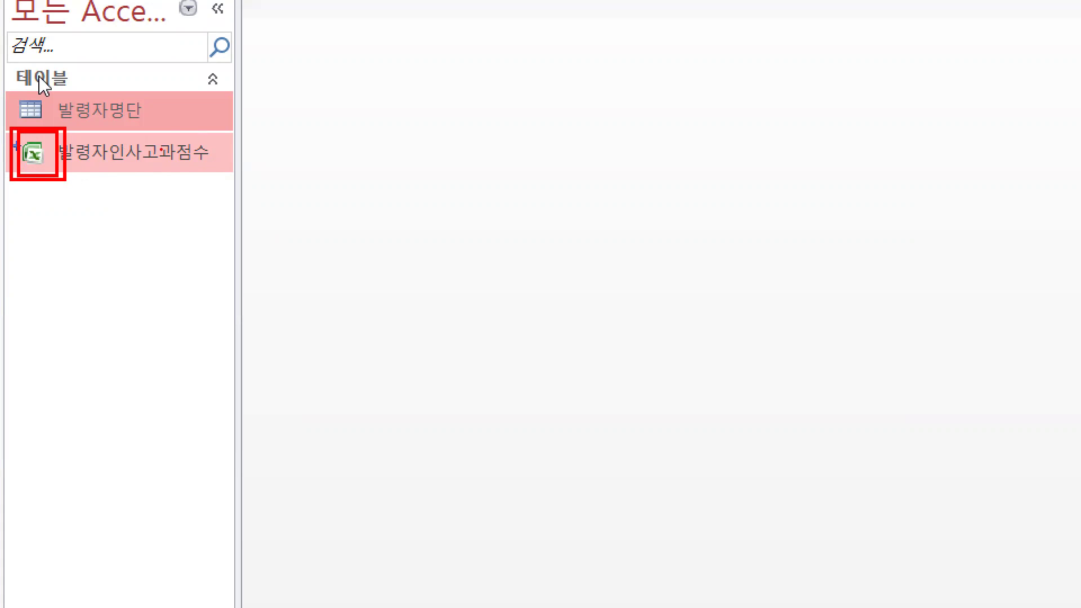
click(201, 157)
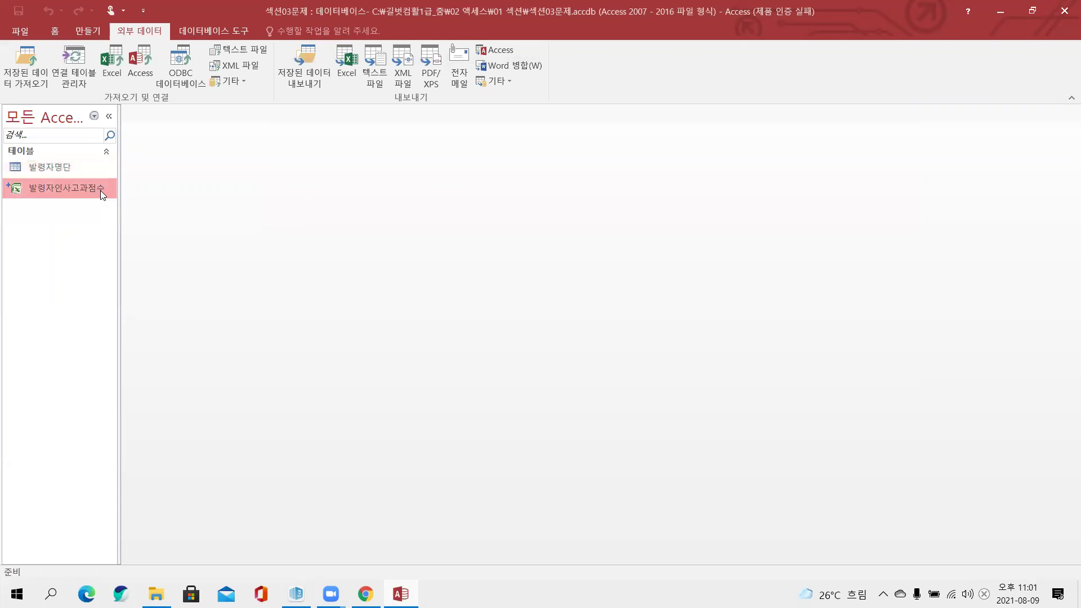
right_click(102, 194)
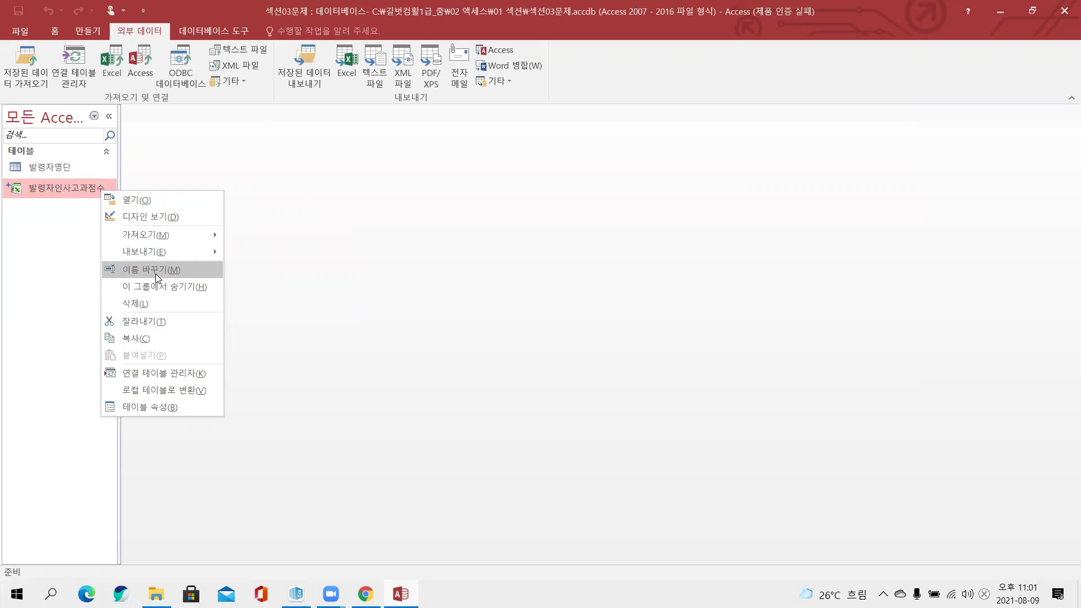
click(340, 202)
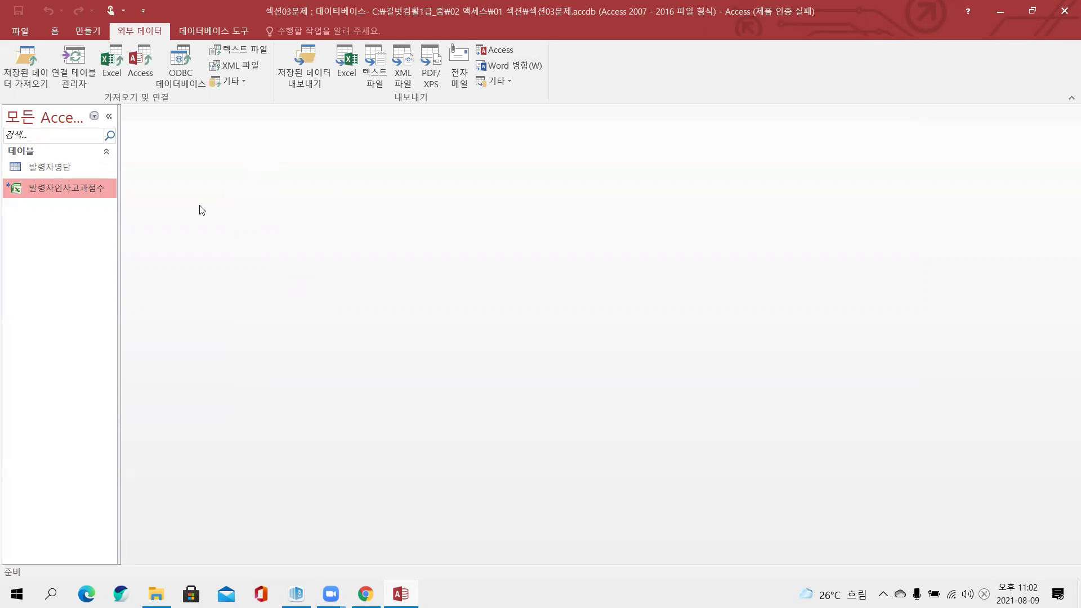
Step: Switch to the Hangul exercise document and examine the 문제1 requirements for importing 주문현황.xlsx, marking its key conditions
key(alt+Tab)
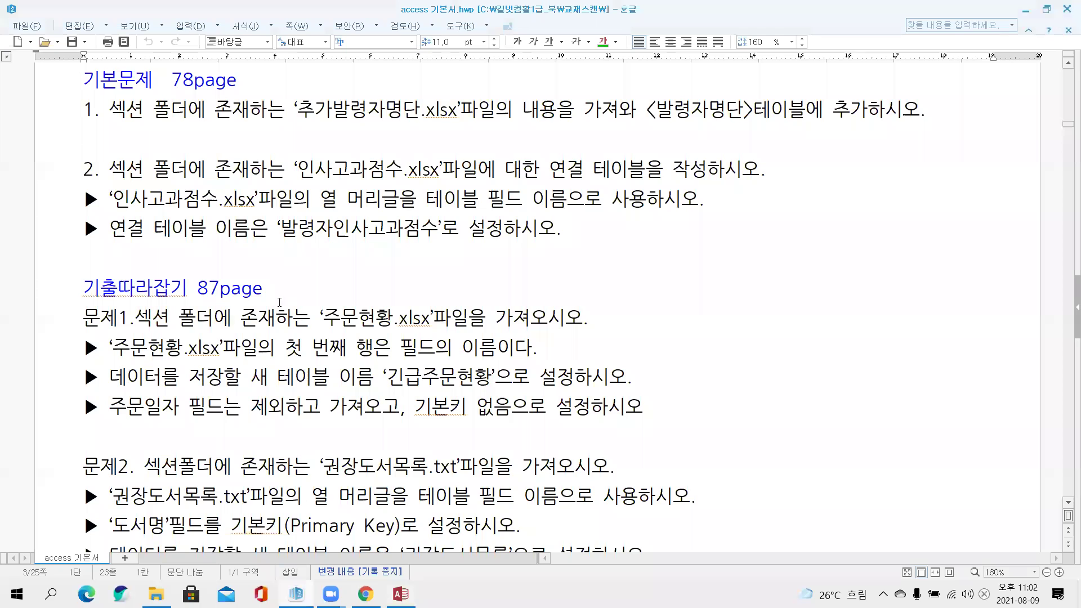
scroll(222, 298, down, 1)
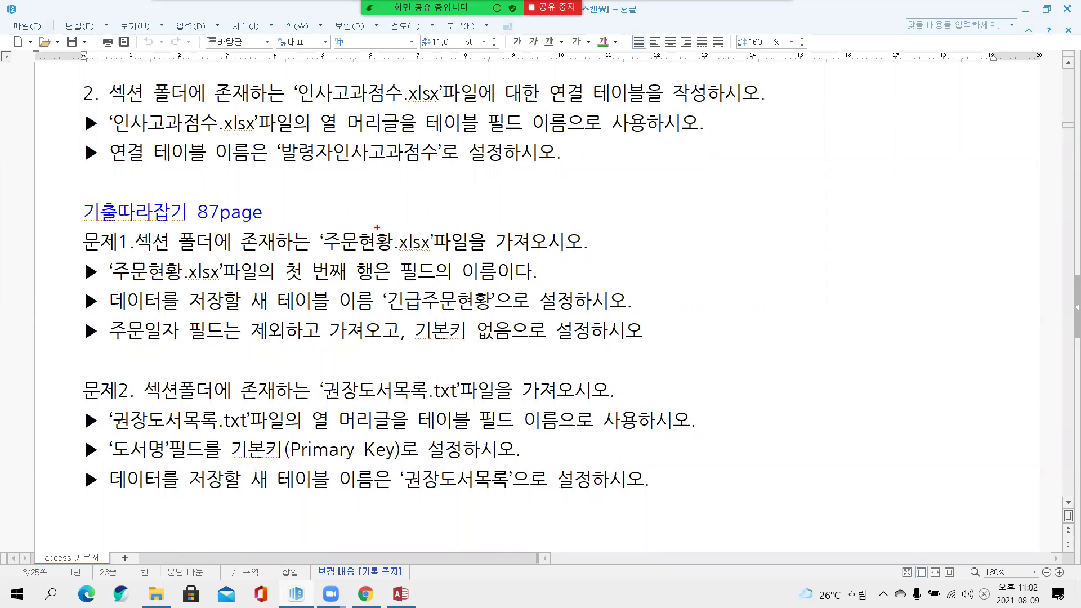
drag(396, 223, 436, 257)
drag(316, 261, 392, 257)
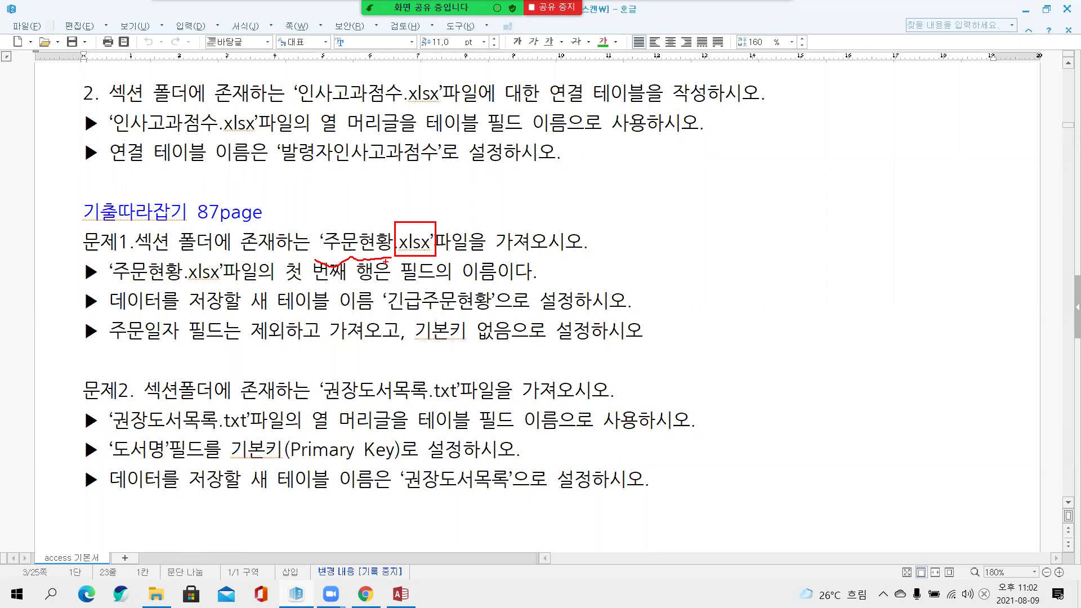
drag(279, 283, 494, 280)
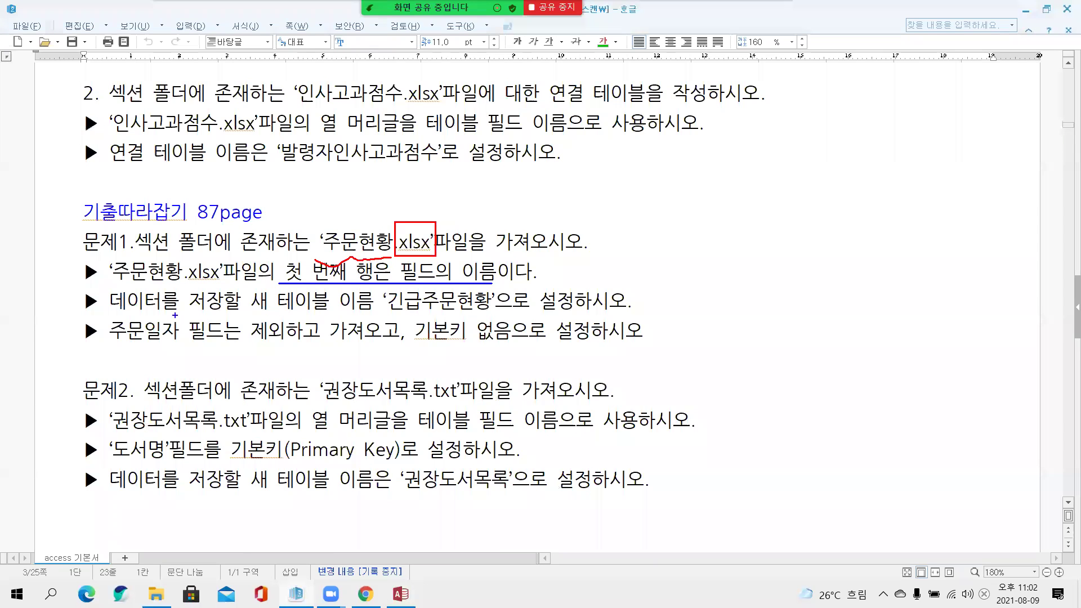
drag(252, 316, 492, 311)
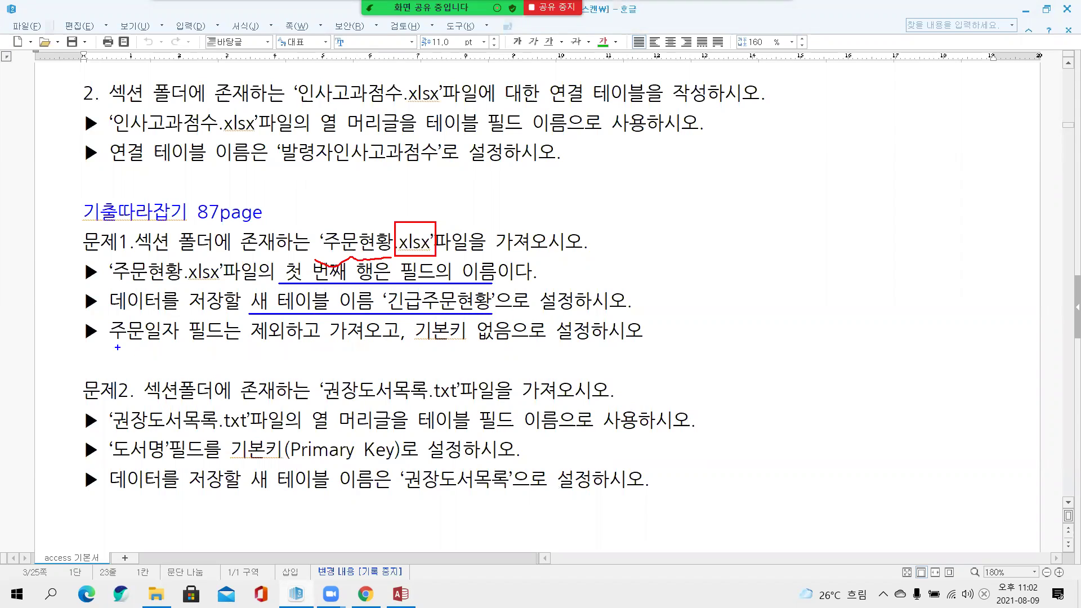
drag(108, 343, 282, 345)
mouse_move(40, 345)
mouse_down()
mouse_move(65, 338)
mouse_move(51, 332)
mouse_move(64, 355)
mouse_up()
mouse_move(70, 212)
mouse_down()
mouse_move(35, 207)
mouse_move(33, 248)
mouse_move(60, 247)
mouse_move(68, 221)
mouse_move(46, 253)
mouse_move(36, 225)
mouse_up()
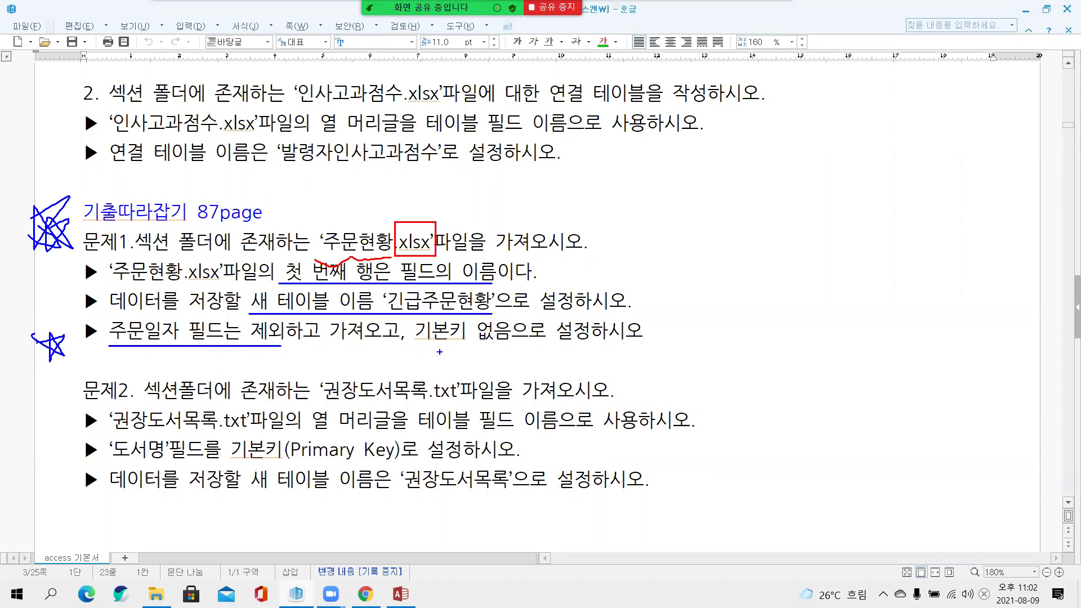
drag(419, 341, 512, 342)
mouse_move(37, 254)
mouse_down()
mouse_move(31, 277)
mouse_move(49, 257)
mouse_move(32, 260)
mouse_up()
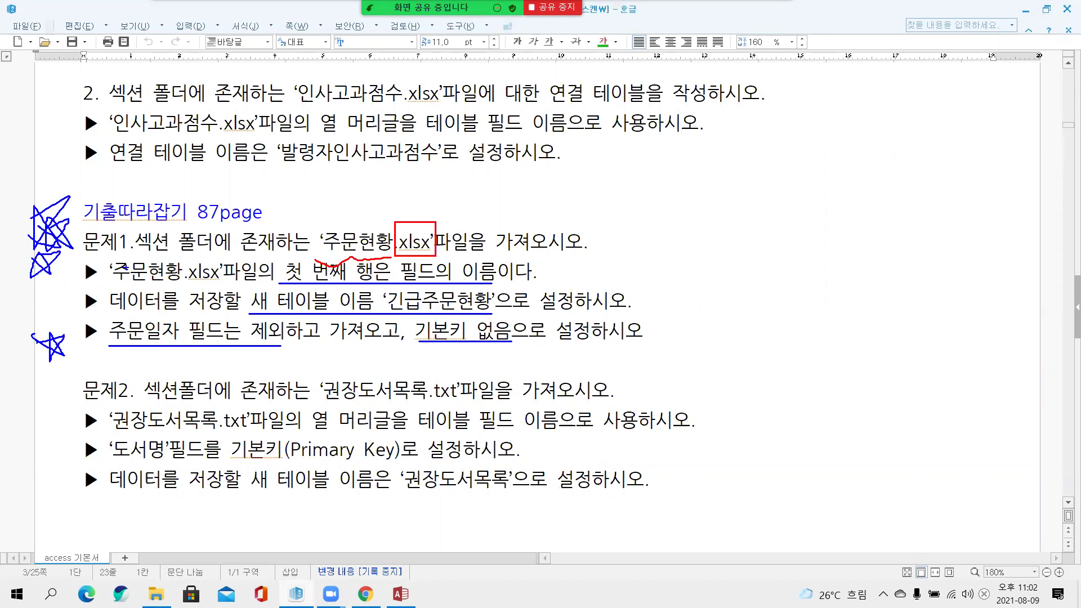
mouse_move(645, 216)
mouse_down()
mouse_move(657, 225)
mouse_move(647, 328)
mouse_up()
key(Escape)
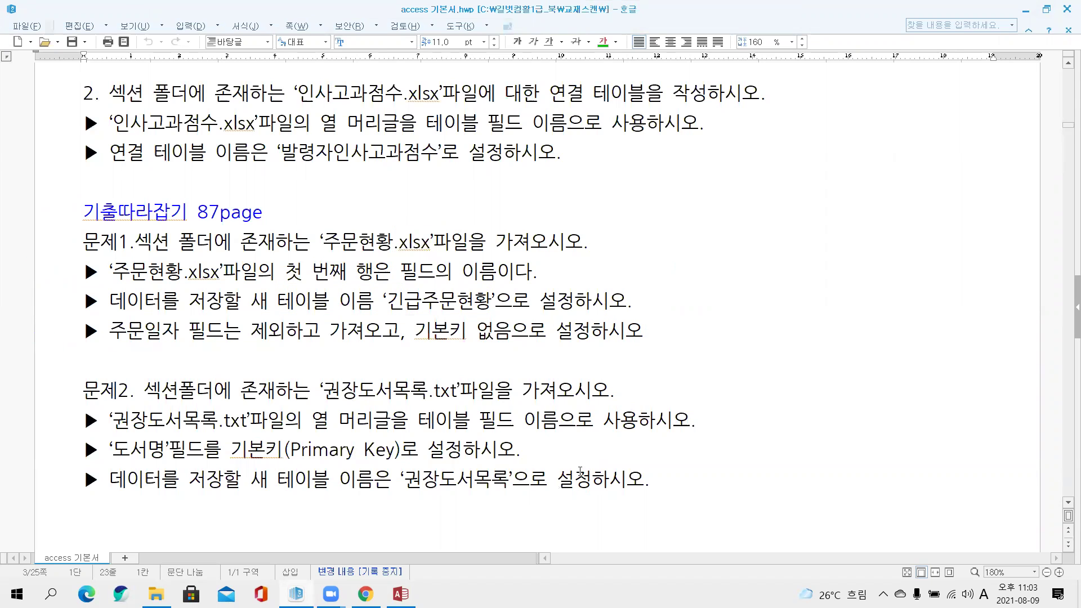
Step: Switch to Access, start an Excel import of 주문현황.xlsx into a new table, and proceed to the import wizard
key(alt+Tab)
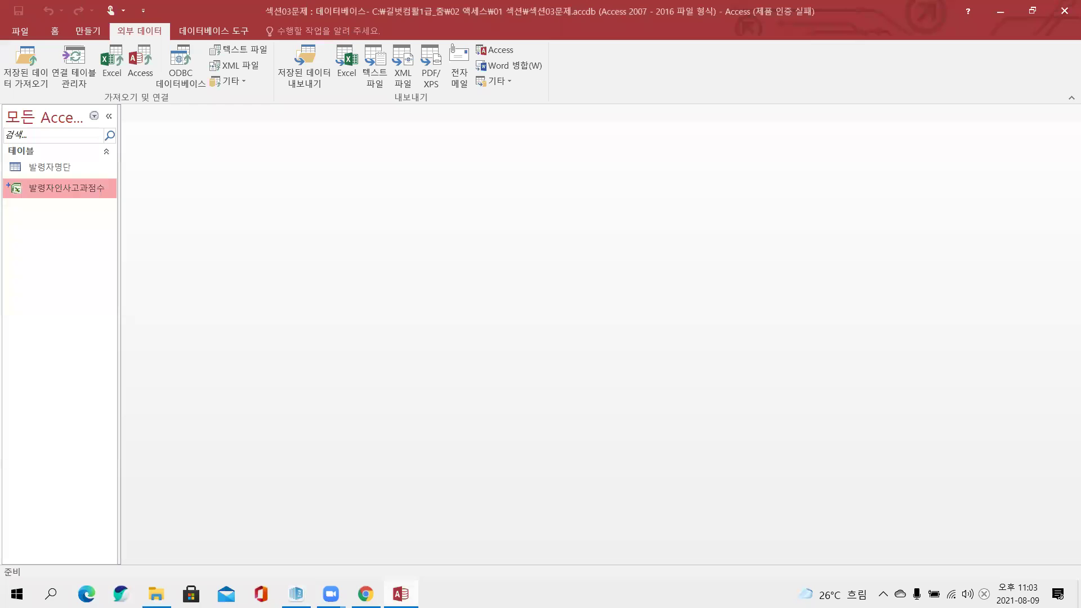
click(111, 75)
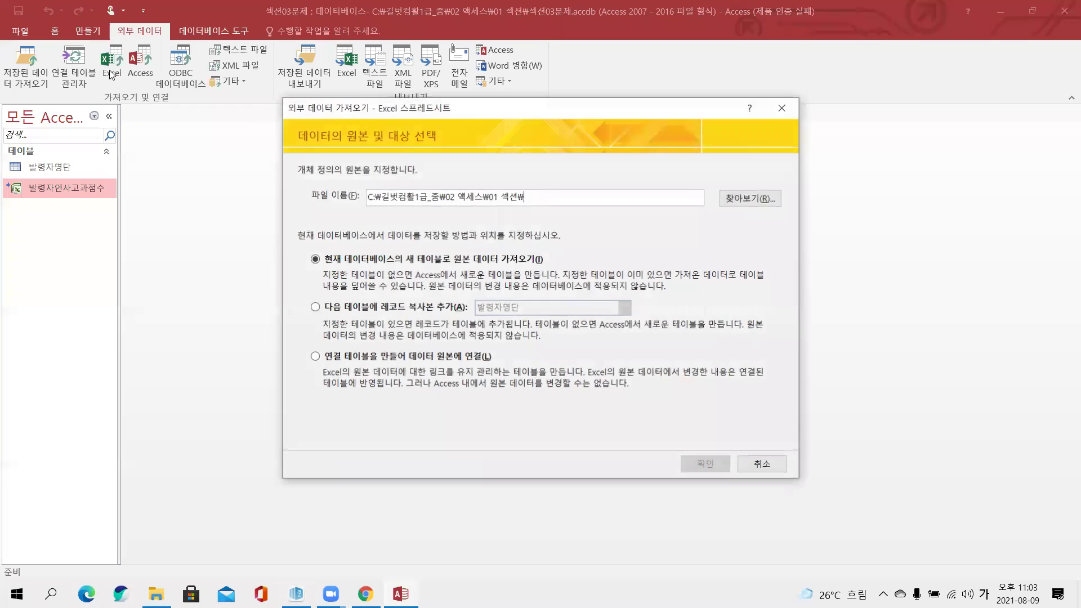
click(741, 202)
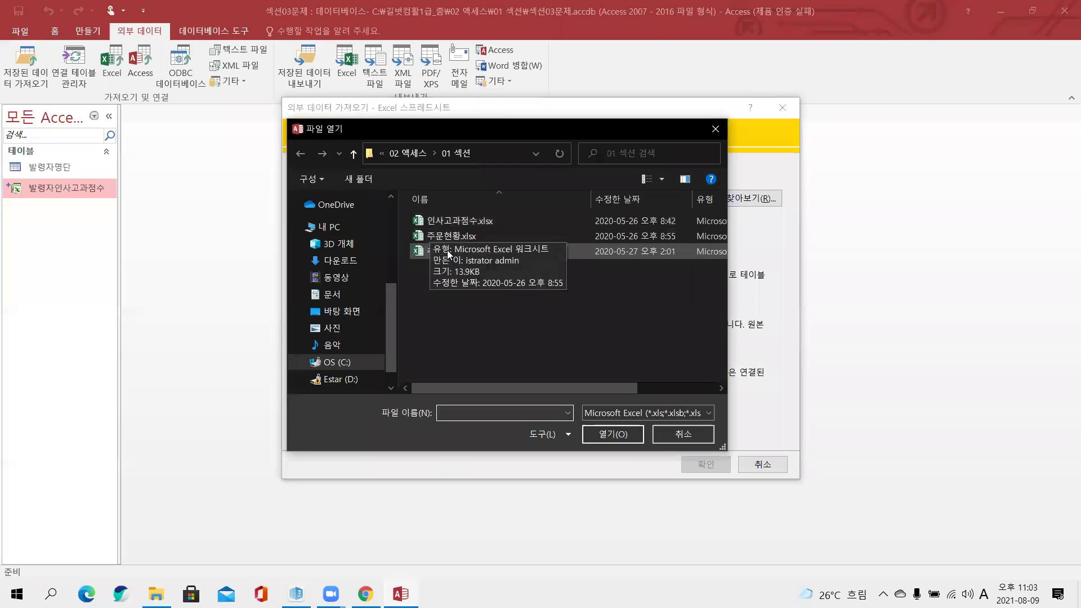
click(448, 238)
double_click(448, 239)
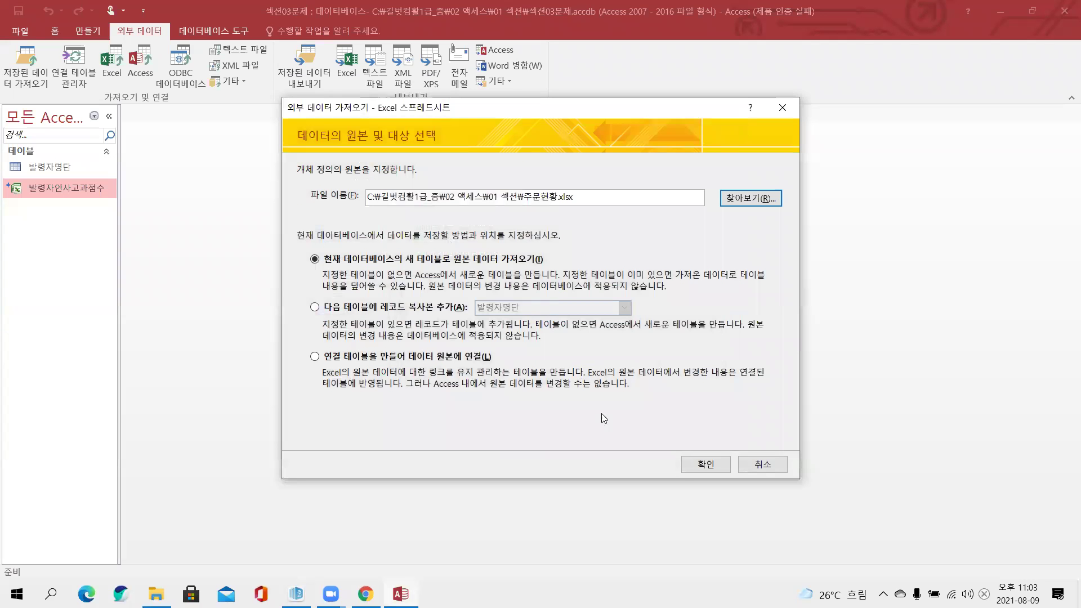
click(711, 461)
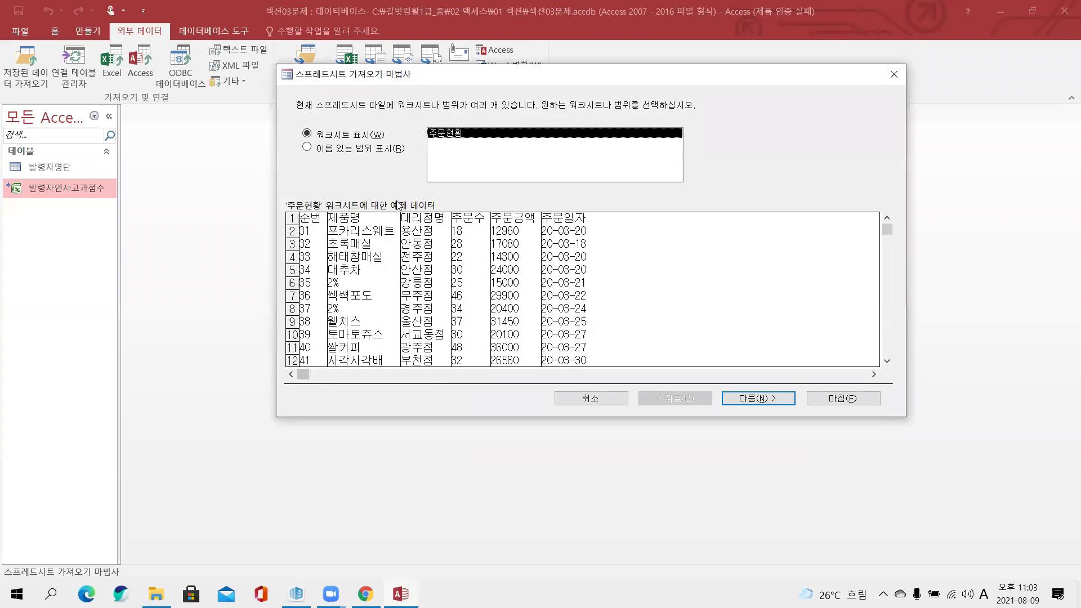
Step: Import the 주문현황 worksheet with its first row as column headings, and continue to the field options page
click(341, 136)
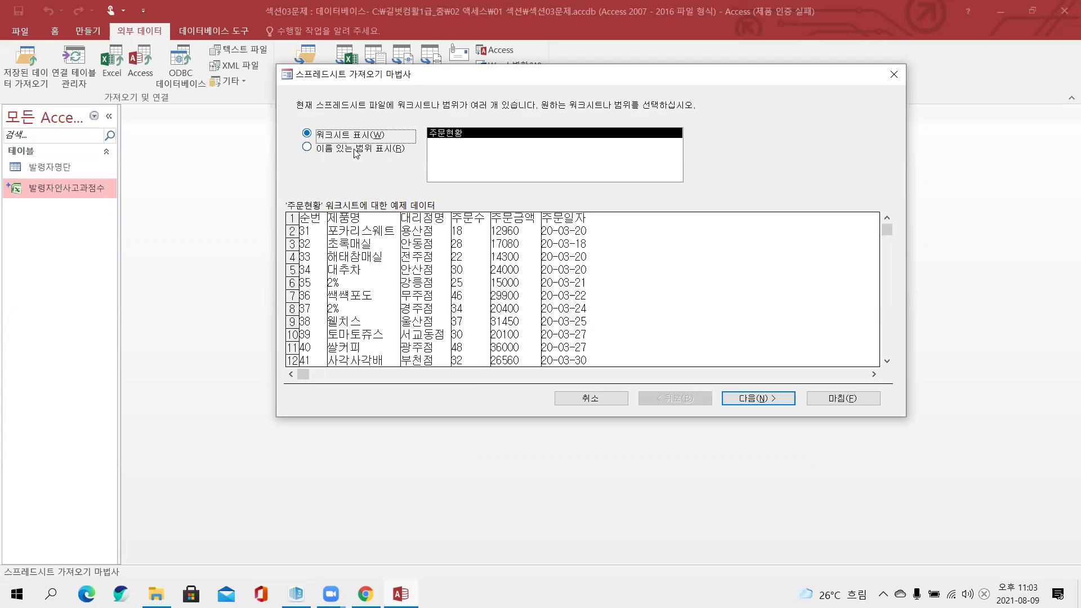
click(767, 401)
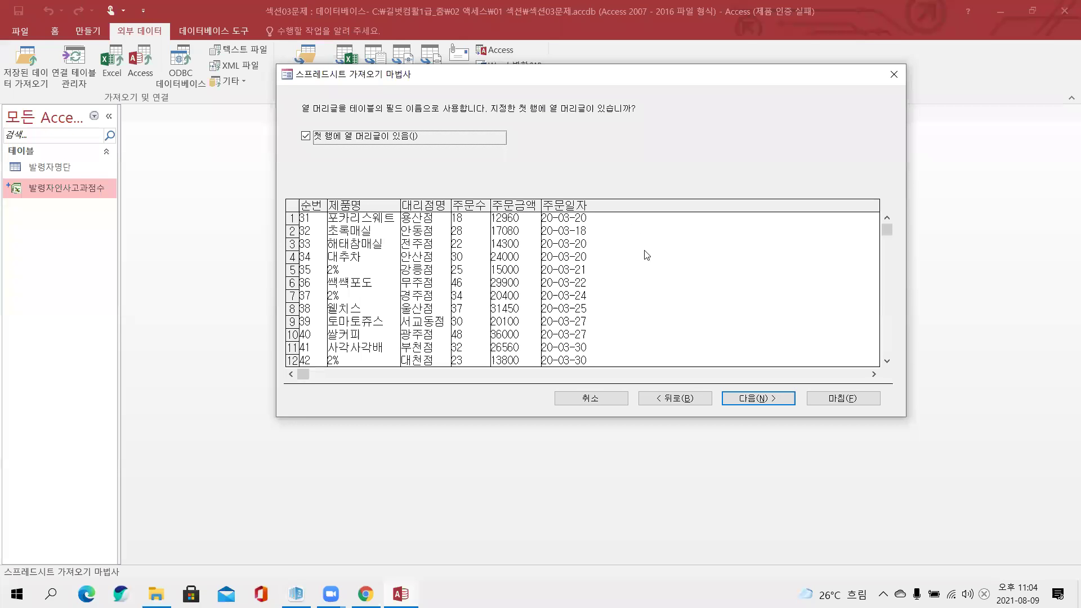
click(757, 399)
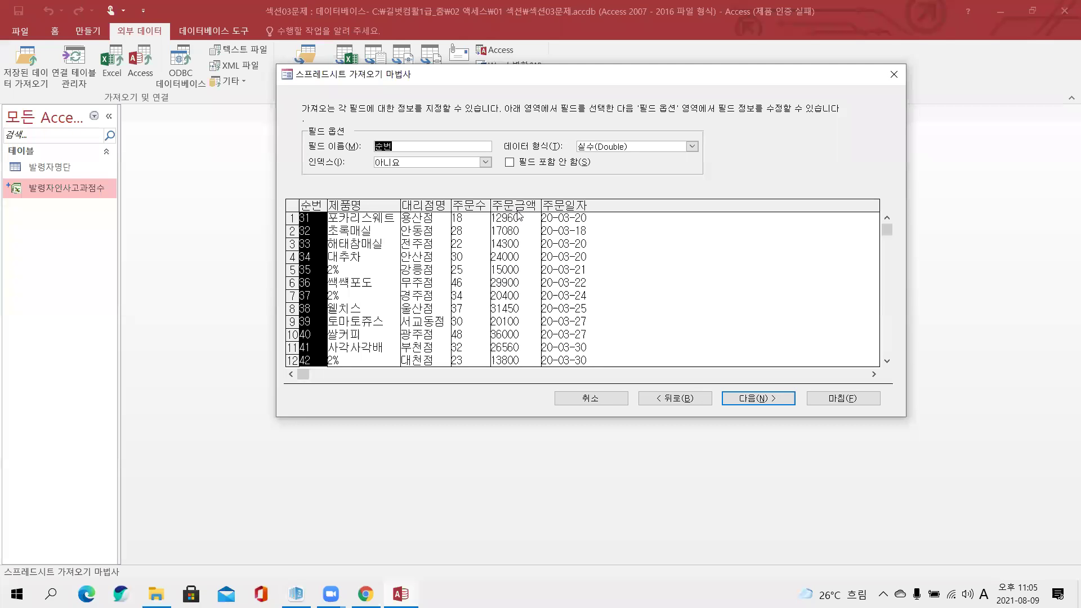
Step: Exclude the 주문일자 field from the import, choose no primary key, and continue to the table naming page
click(555, 226)
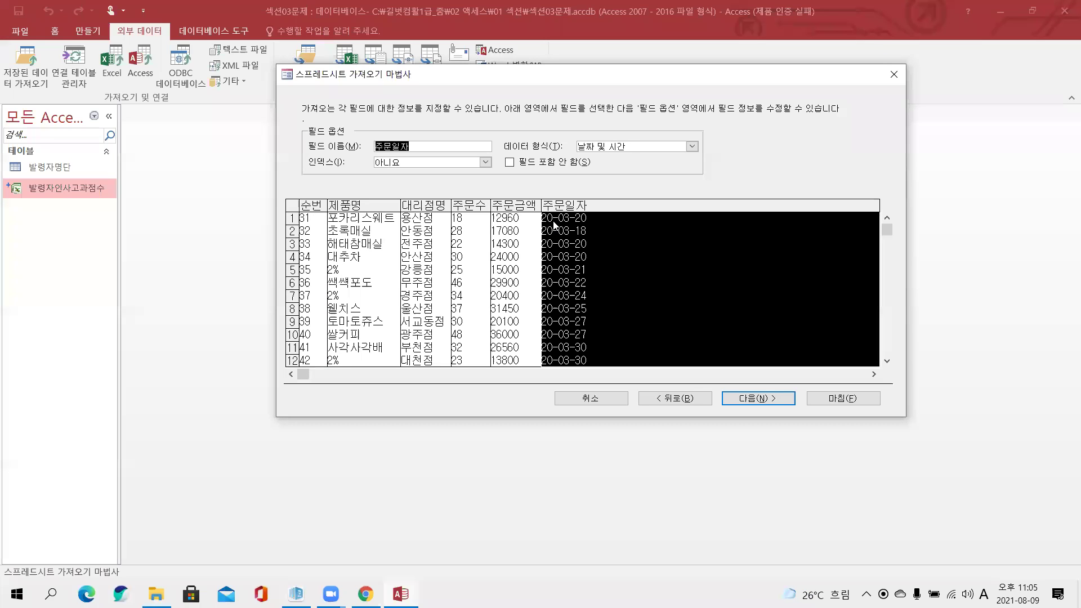
click(531, 166)
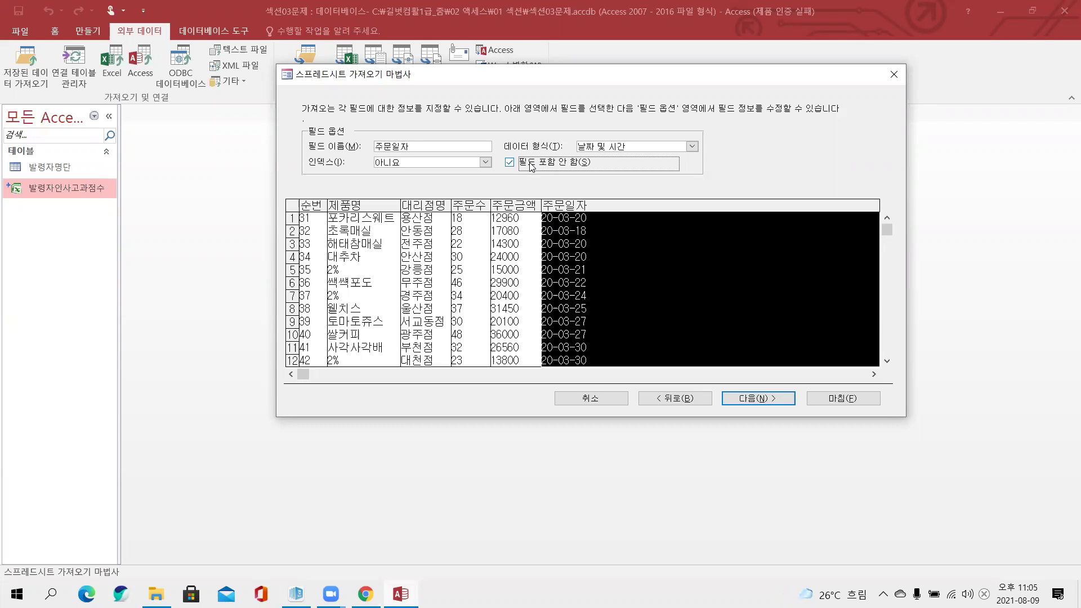
click(749, 400)
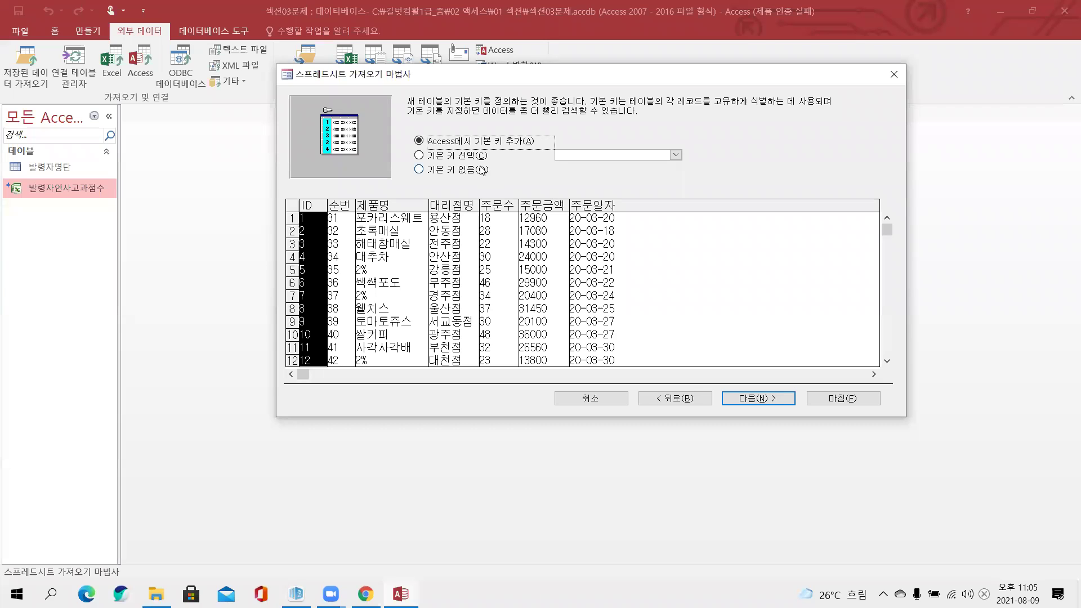
click(481, 156)
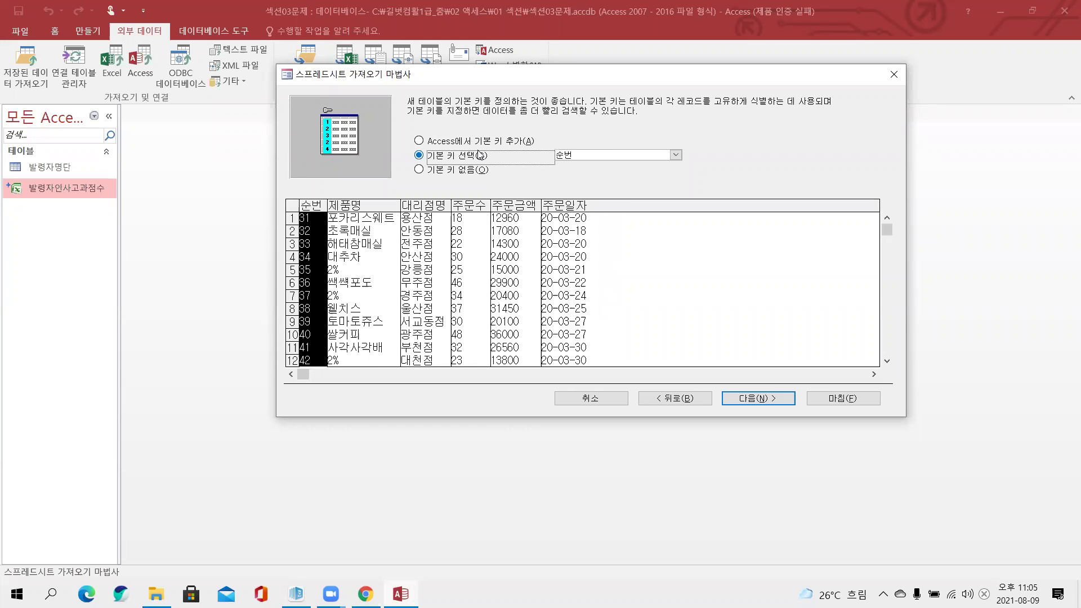
click(478, 170)
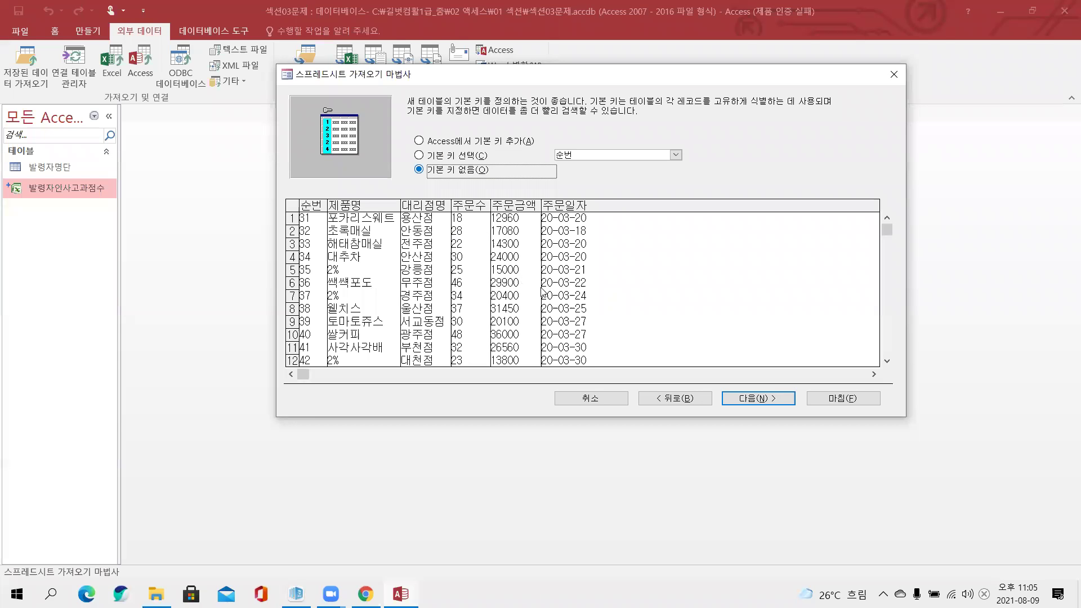
click(756, 398)
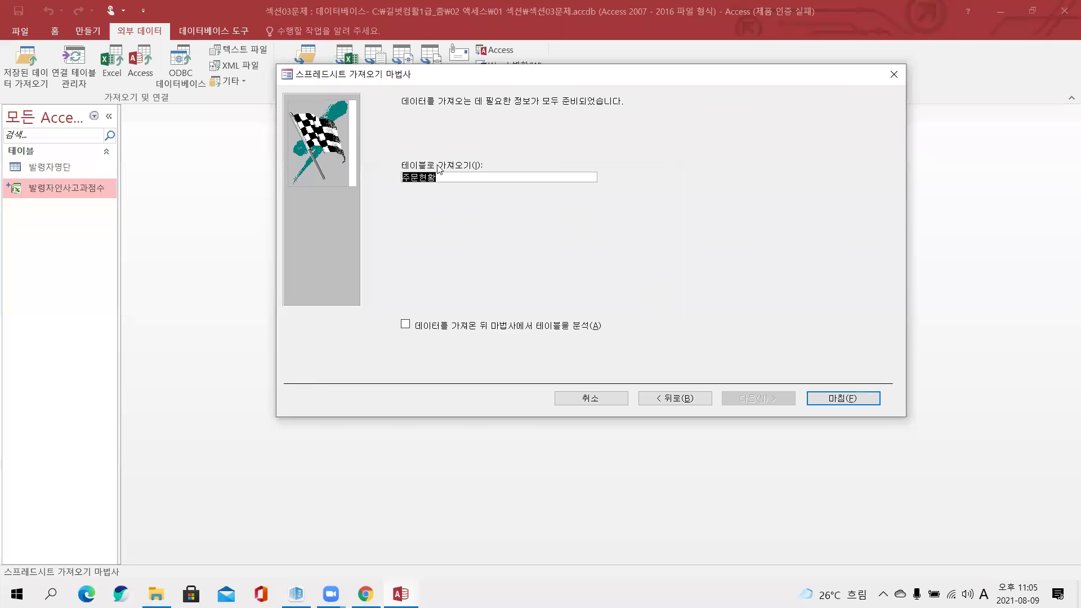
Step: Name the imported table 긴급주문현황, finish the wizard, and close the import dialog without saving the import steps
click(446, 177)
key(Hangul_Hanja)
key(Escape)
text(rlsr)
key(BackSpace)
key(BackSpace)
key(BackSpace)
key(Hangul)
text(ㄱ)
key(BackSpace)
text(긴ㄱㅡㅂ)
click(847, 403)
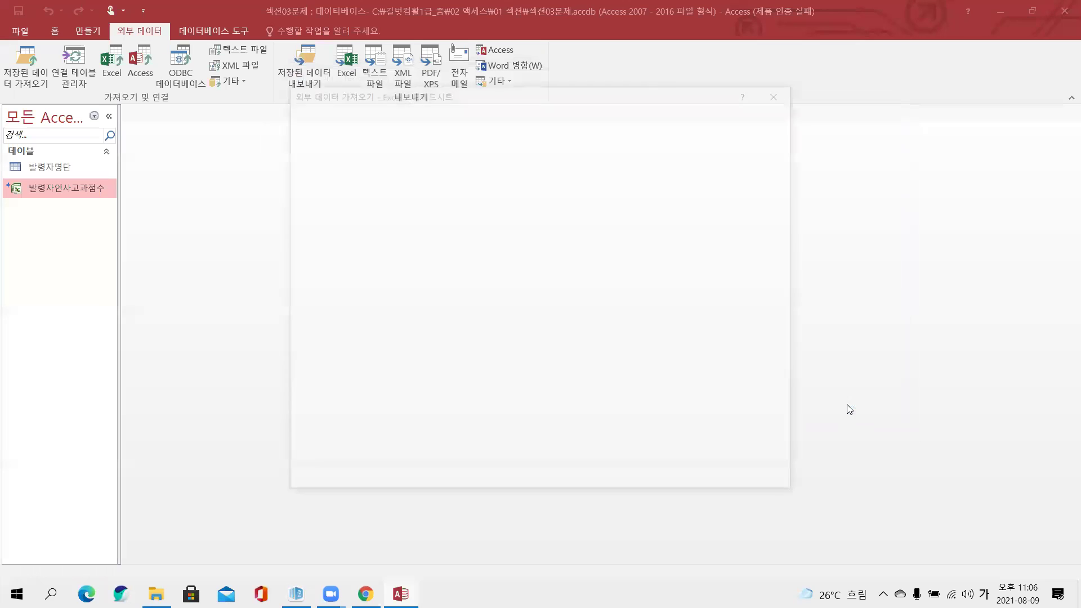
click(759, 486)
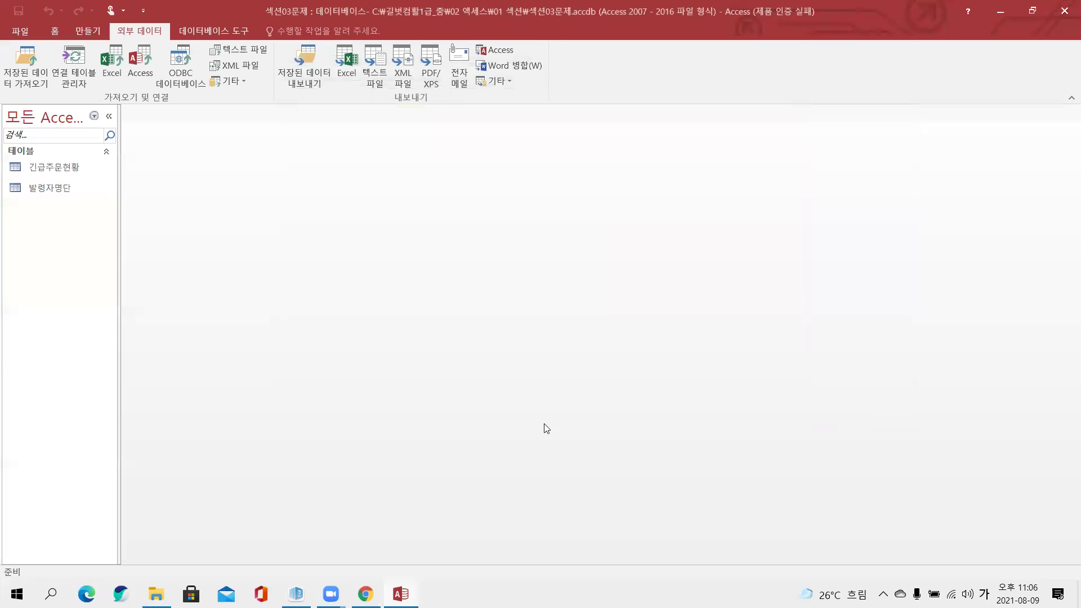
Step: Open the 긴급주문현황 table in Design View, check its field list and primary key setting, and close it
click(40, 170)
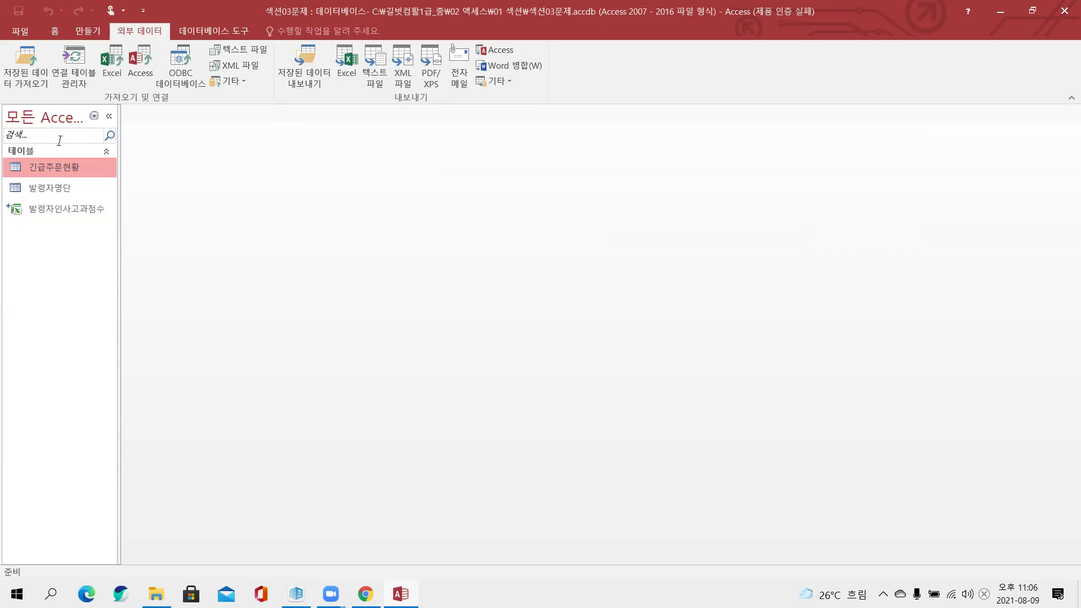
right_click(65, 168)
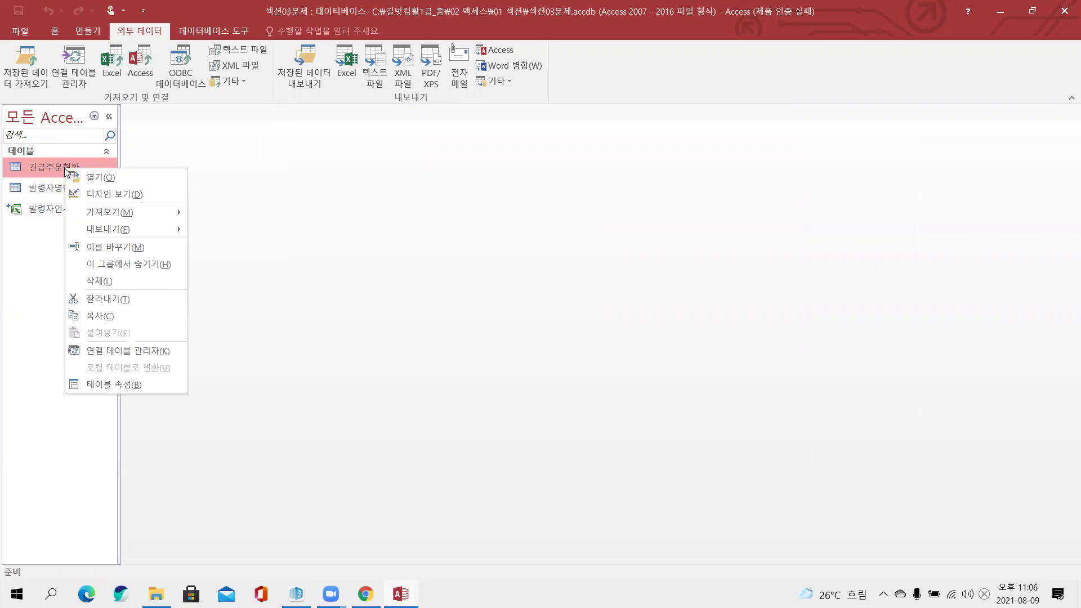
click(99, 194)
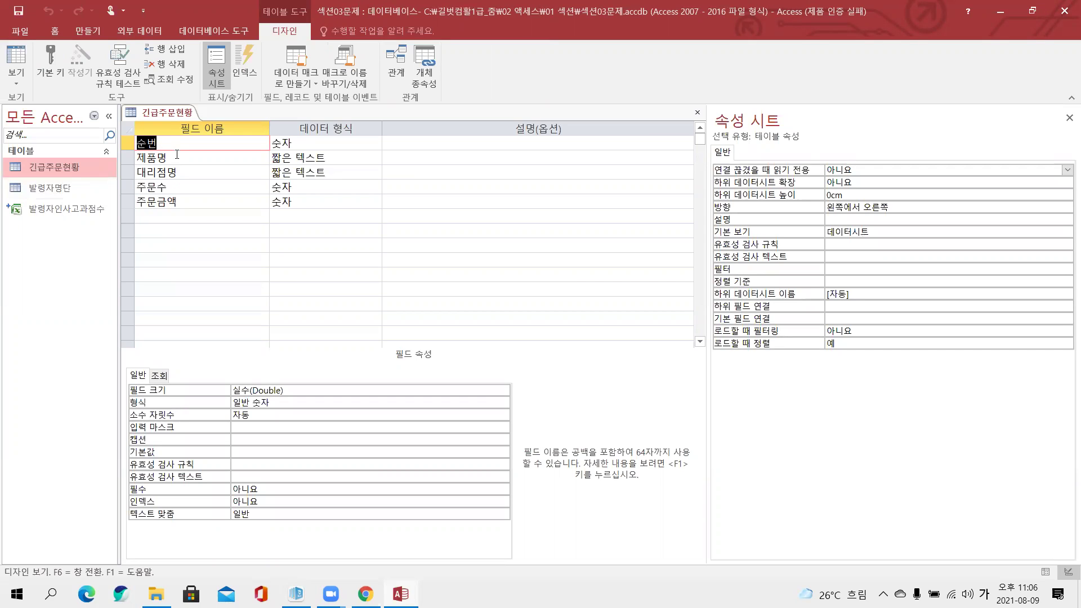
click(169, 143)
right_click(168, 143)
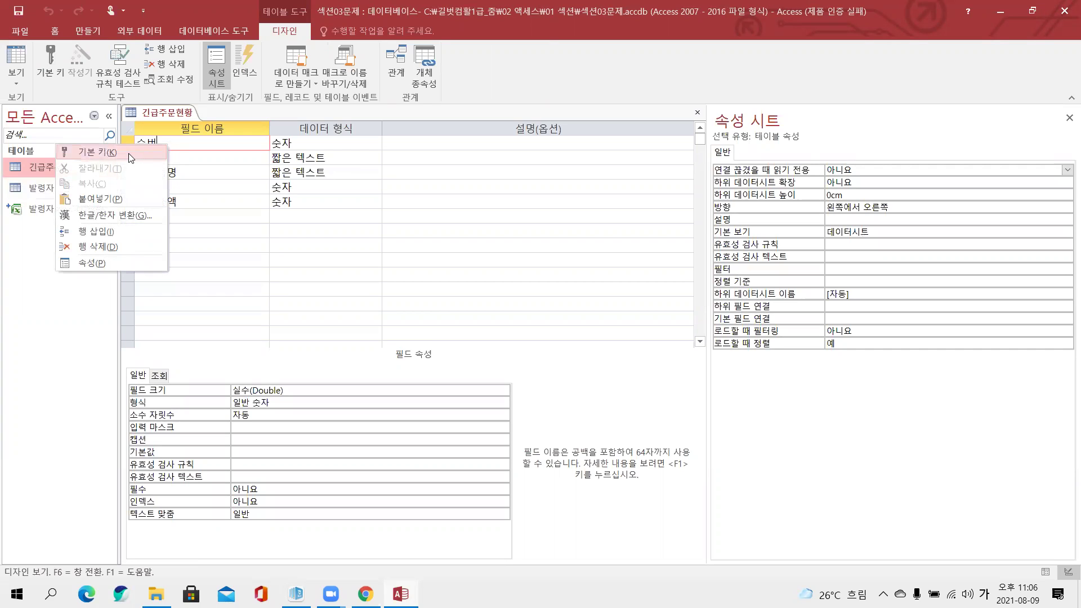
click(168, 138)
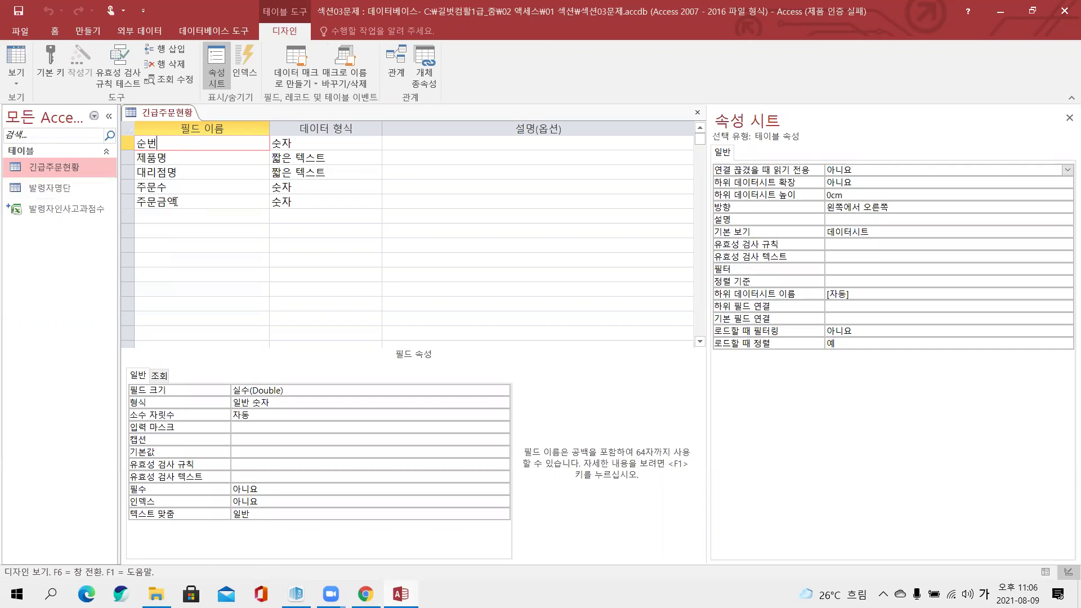
click(128, 204)
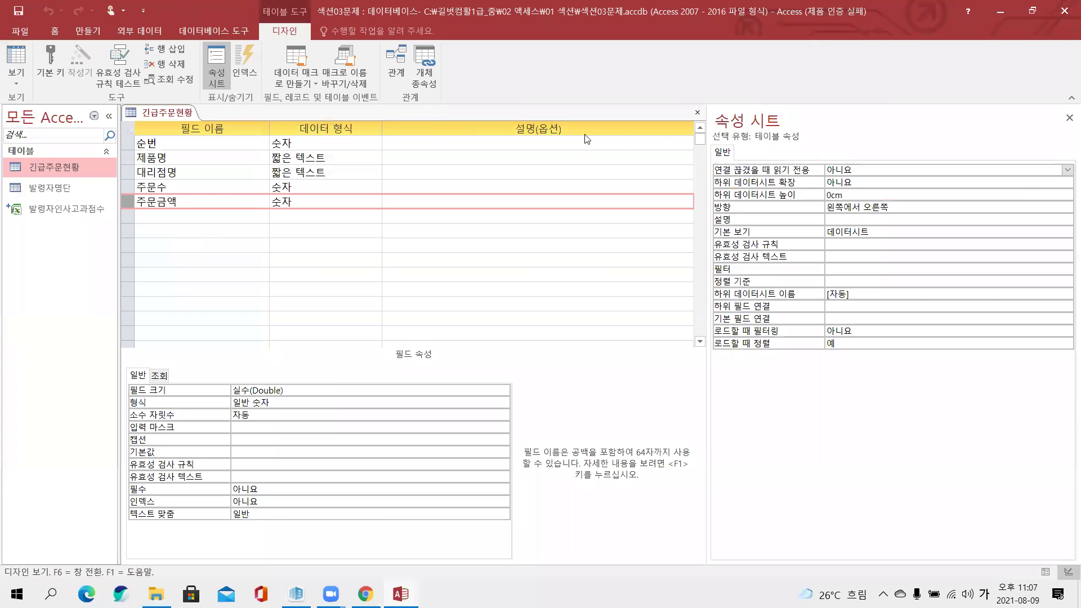
right_click(146, 112)
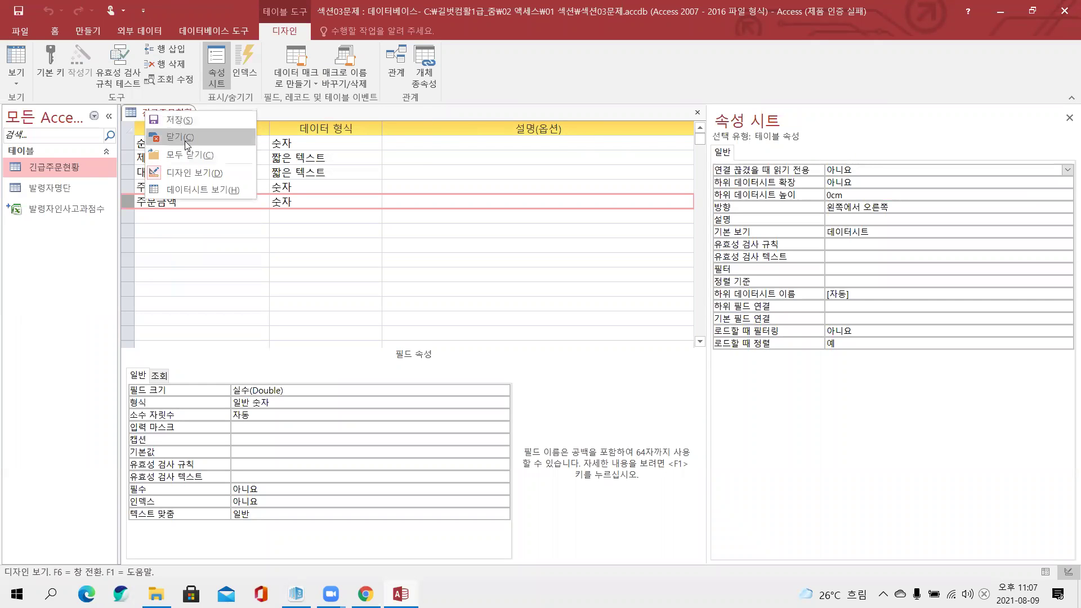
click(185, 140)
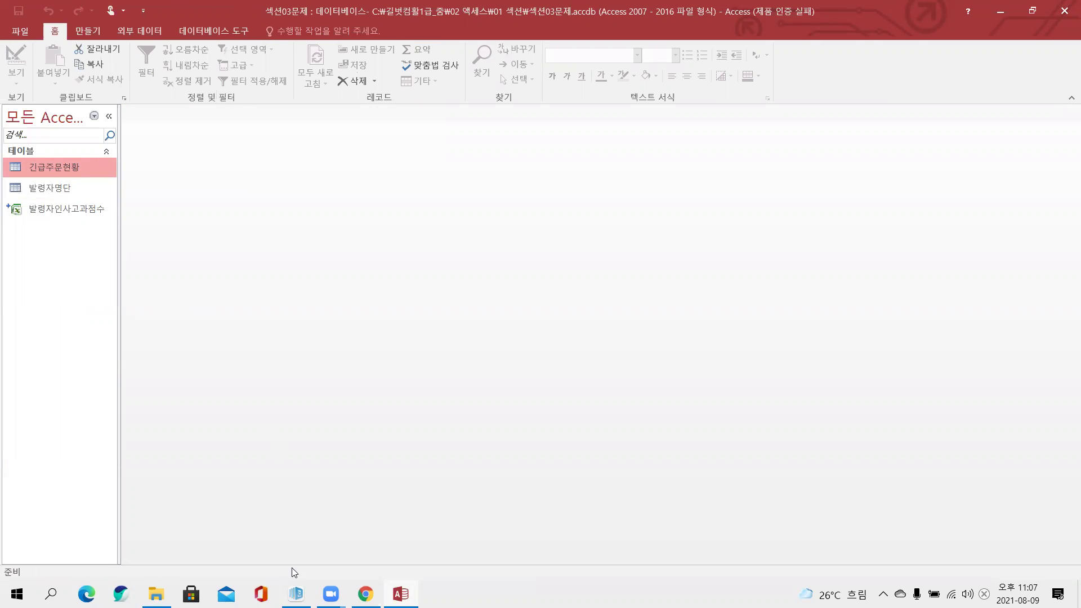
Step: Switch to the Hangul exercise document and examine the 문제2 requirements for importing 권장도서목록.txt, marking its key conditions
click(296, 594)
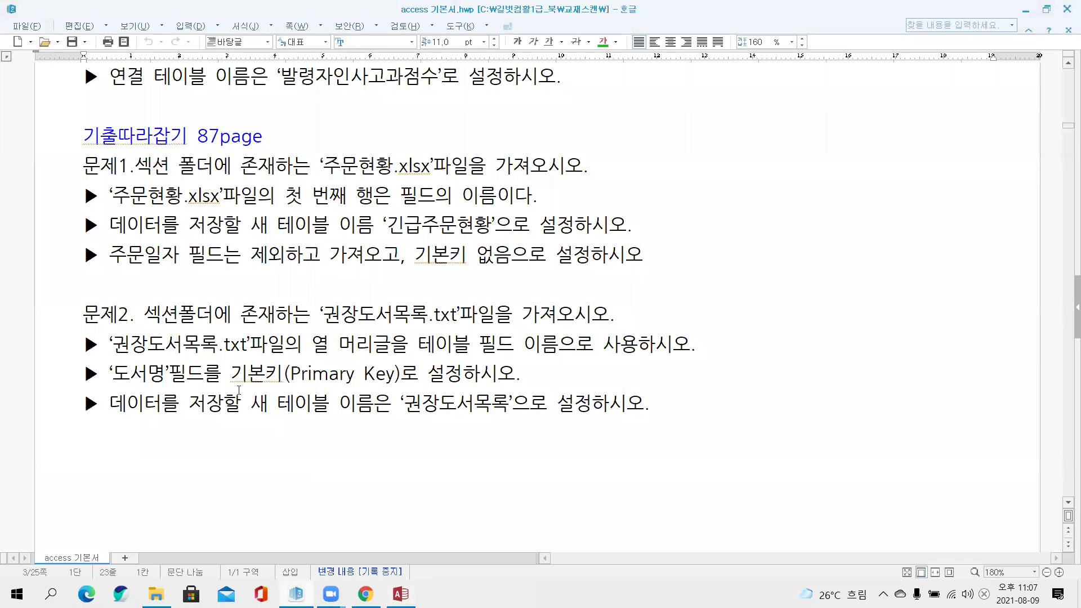
drag(417, 296, 462, 336)
drag(310, 325, 459, 325)
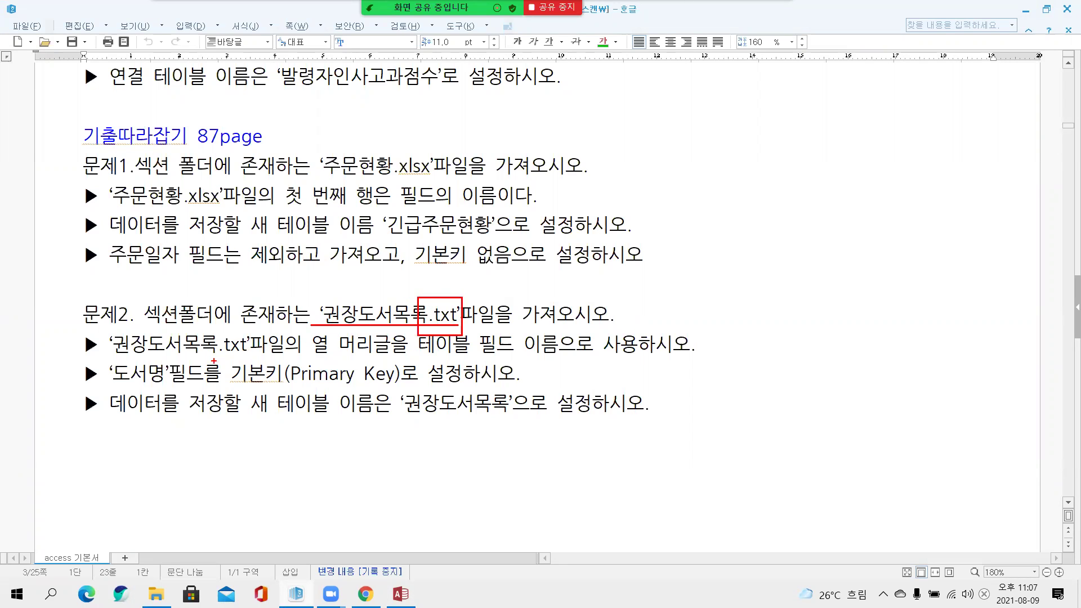
drag(302, 358, 559, 359)
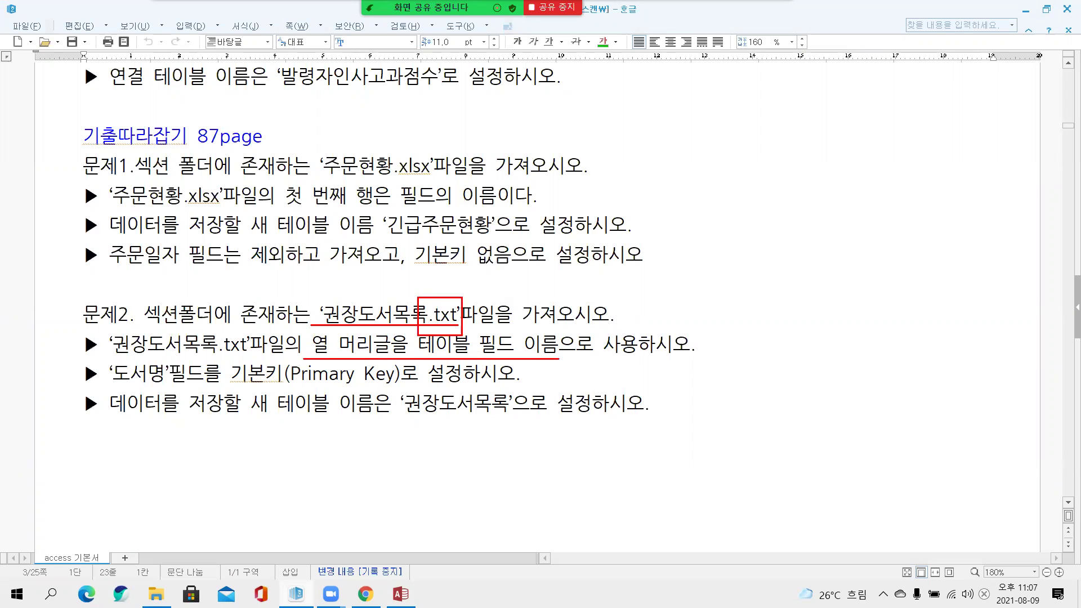
drag(100, 386, 445, 386)
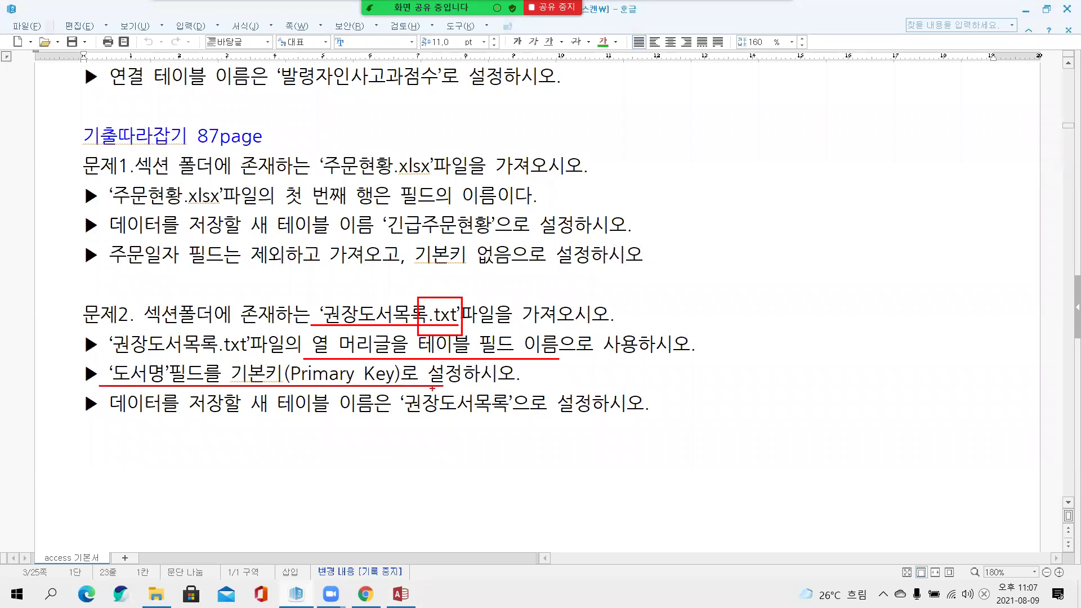
drag(252, 392, 366, 393)
mouse_move(252, 392)
mouse_down()
mouse_move(374, 420)
mouse_move(516, 421)
mouse_up()
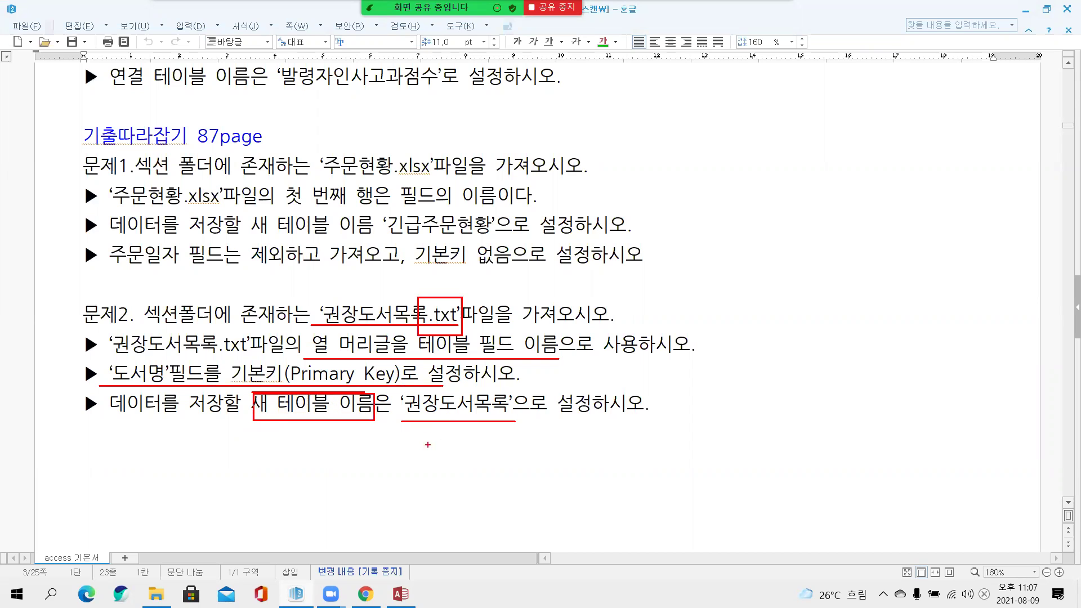
drag(251, 422, 358, 422)
drag(263, 417, 373, 418)
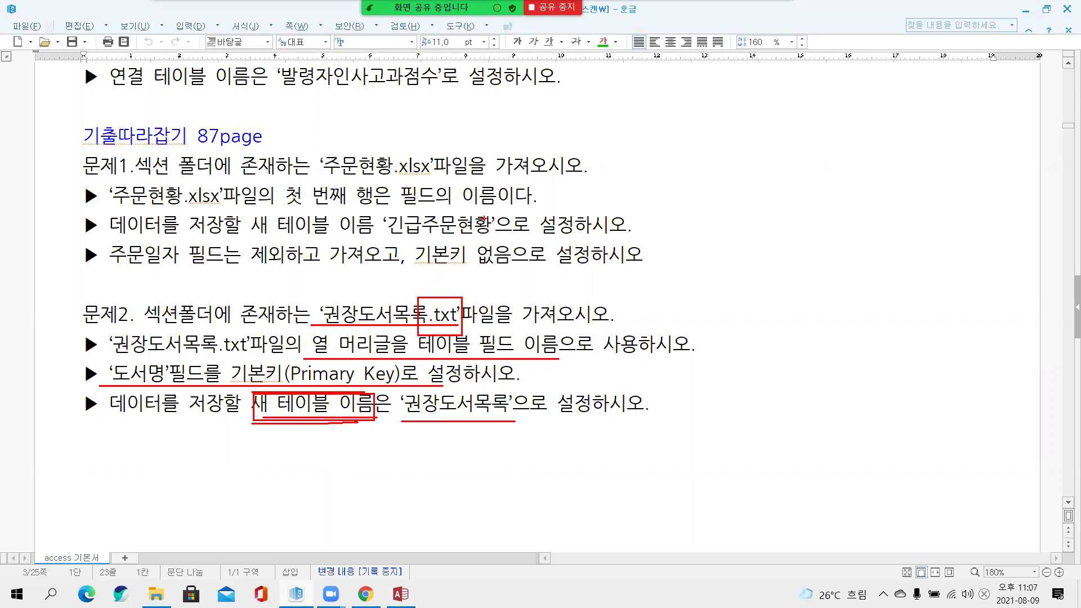
key(Escape)
Step: Switch to Access, start a text file import into a new table, and choose 권장도서목록.txt as the source
click(402, 593)
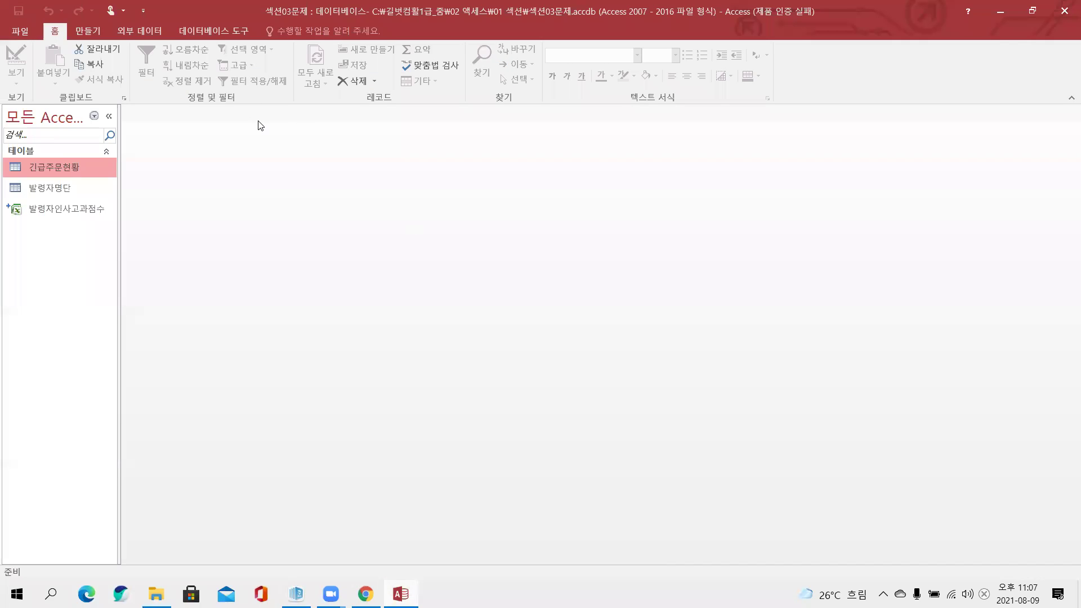
click(141, 31)
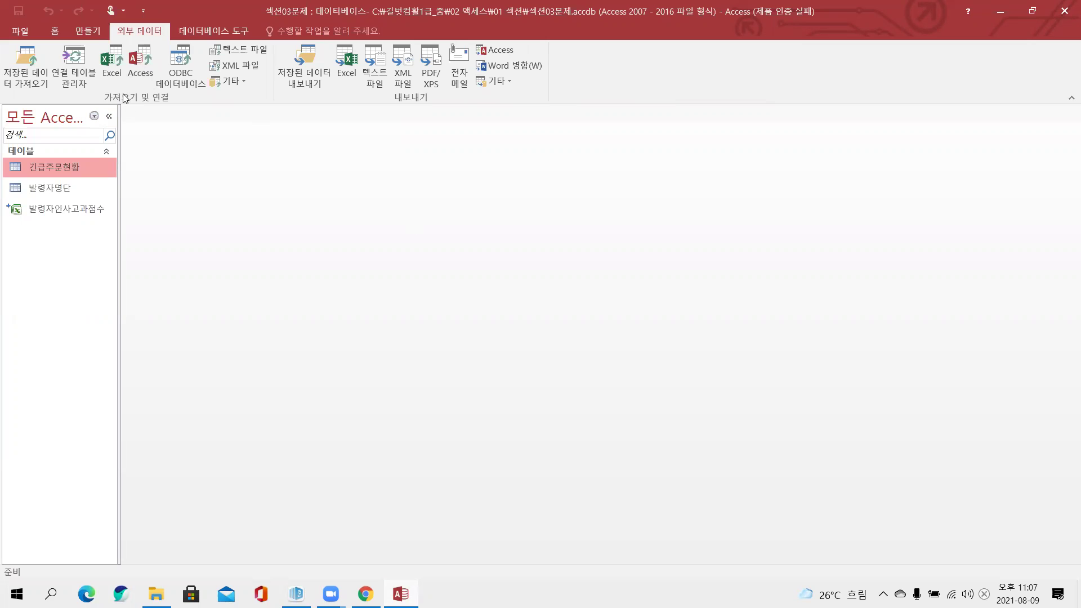
click(257, 49)
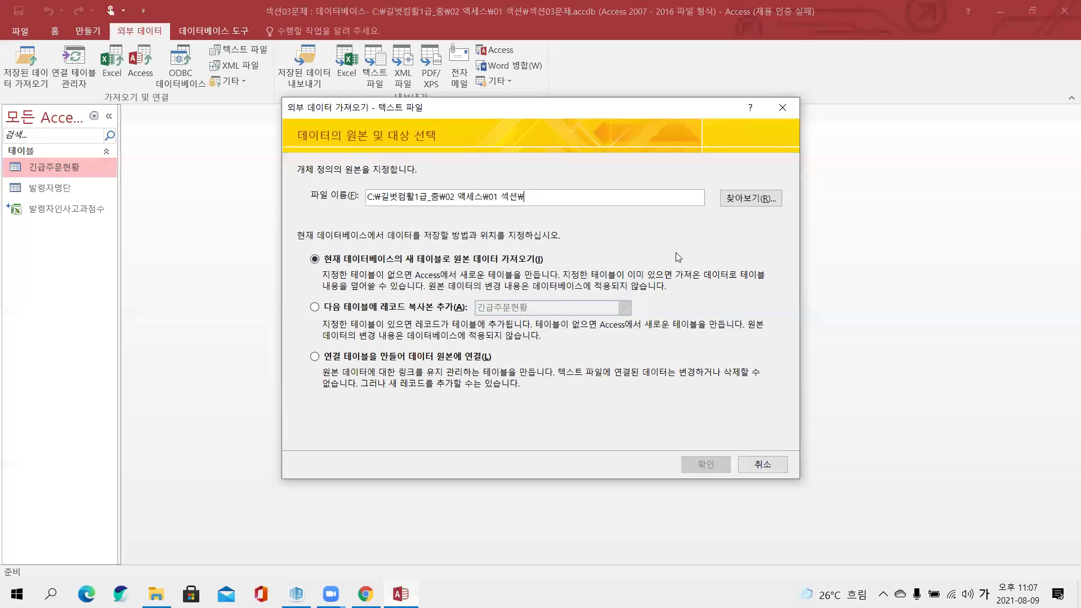
key(alt+r)
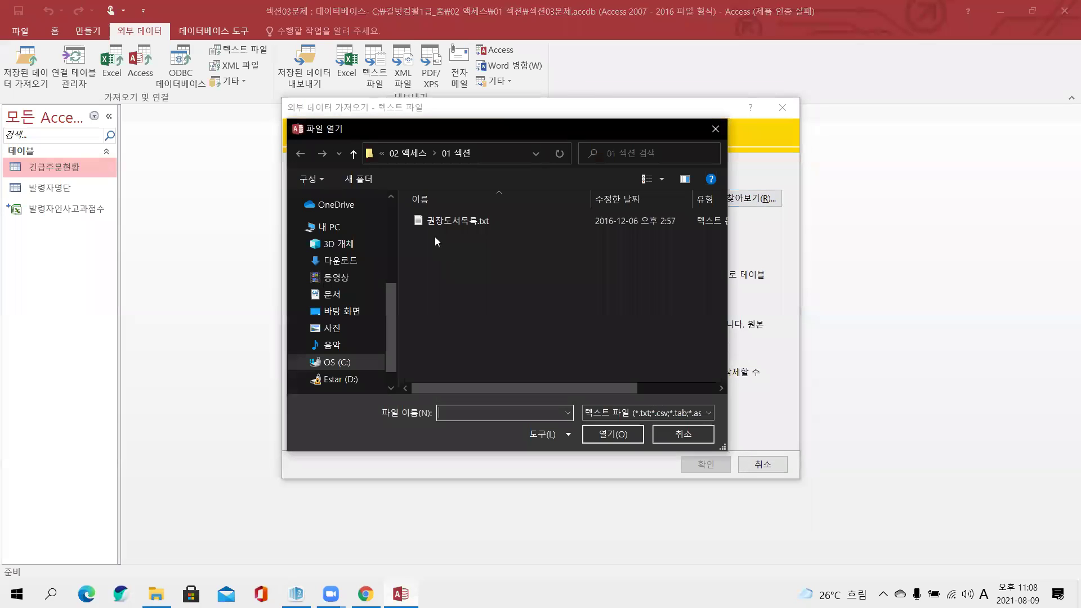
click(418, 224)
double_click(417, 224)
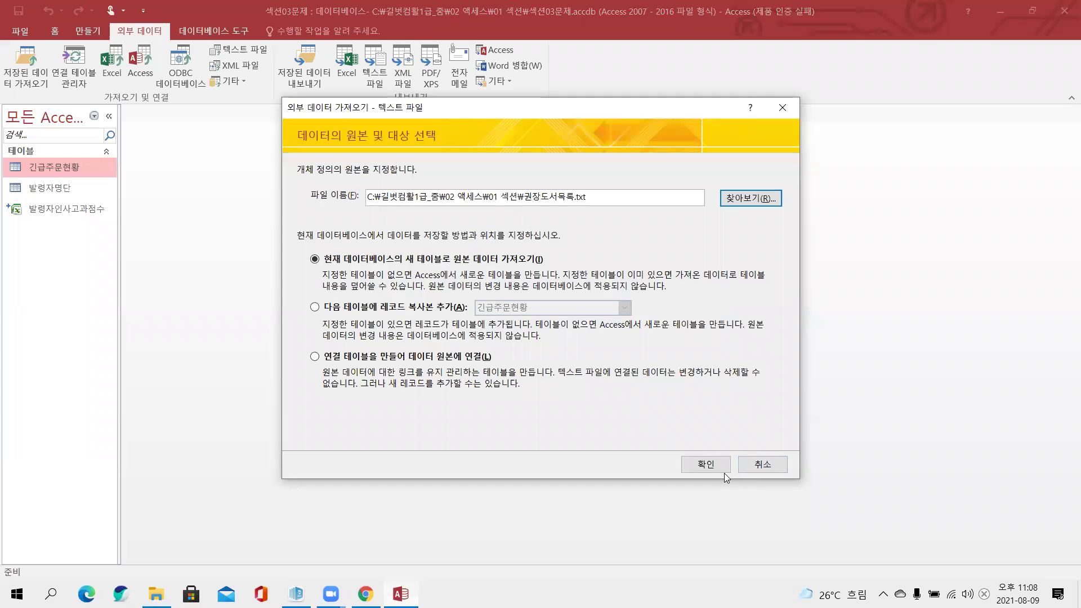
Step: Import the text as comma-delimited data with the first row as field names, keeping the default field options
click(929, 498)
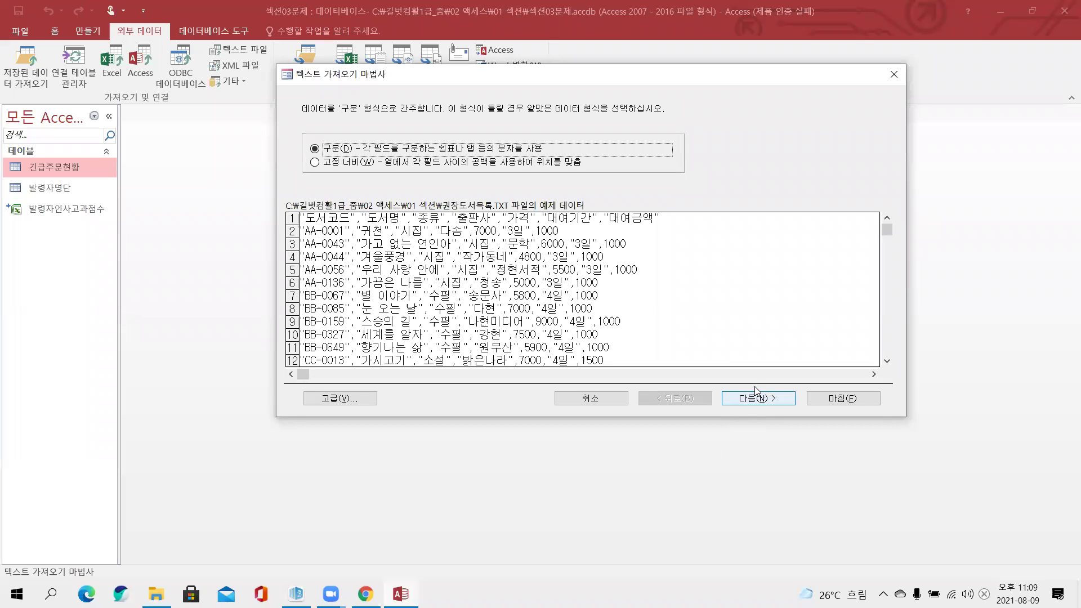
click(755, 393)
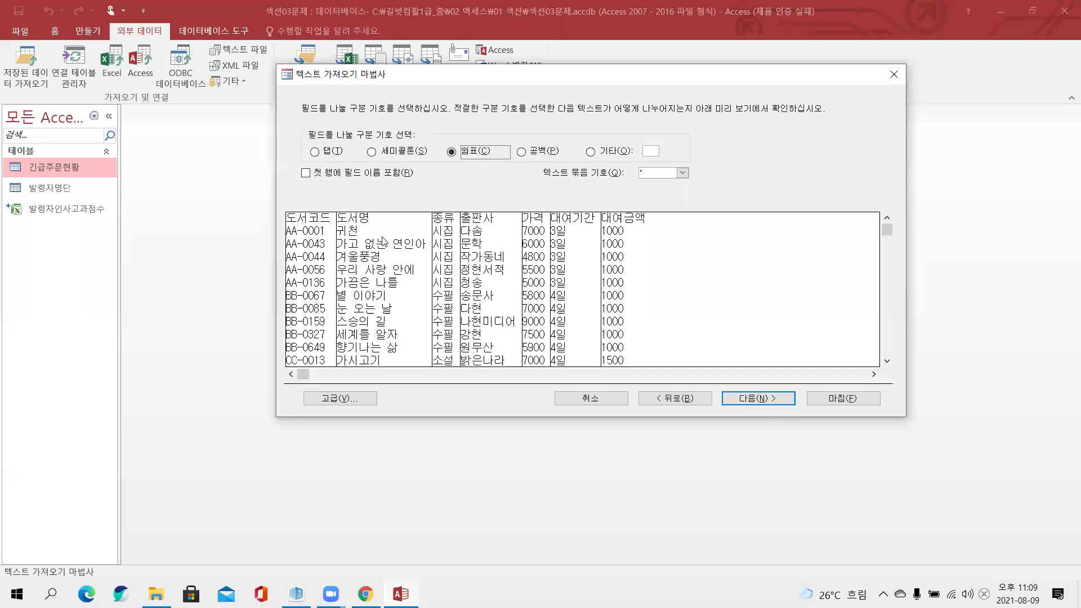
click(424, 105)
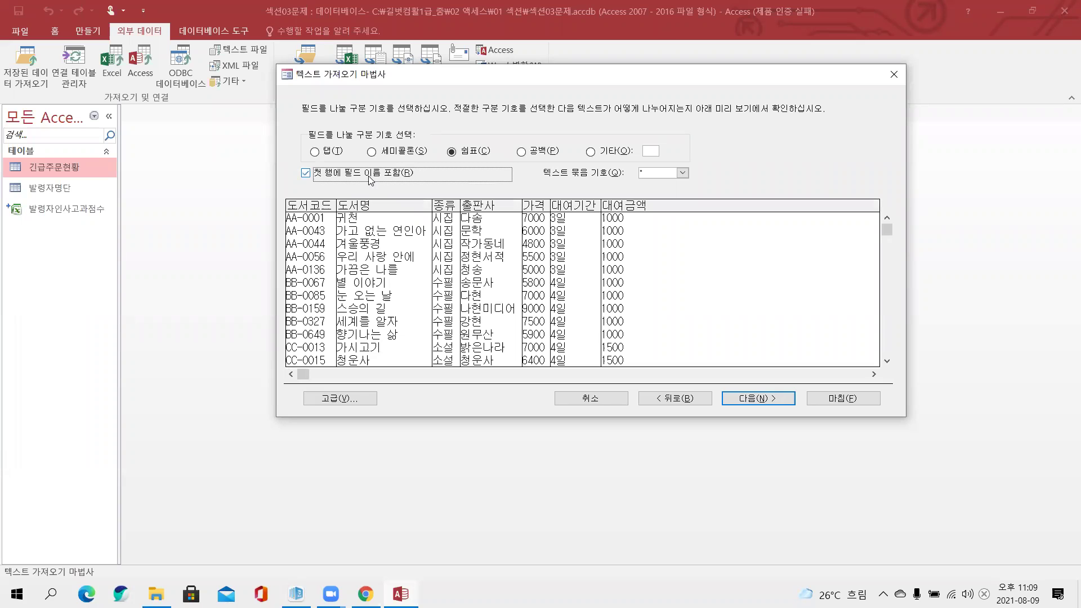
click(757, 398)
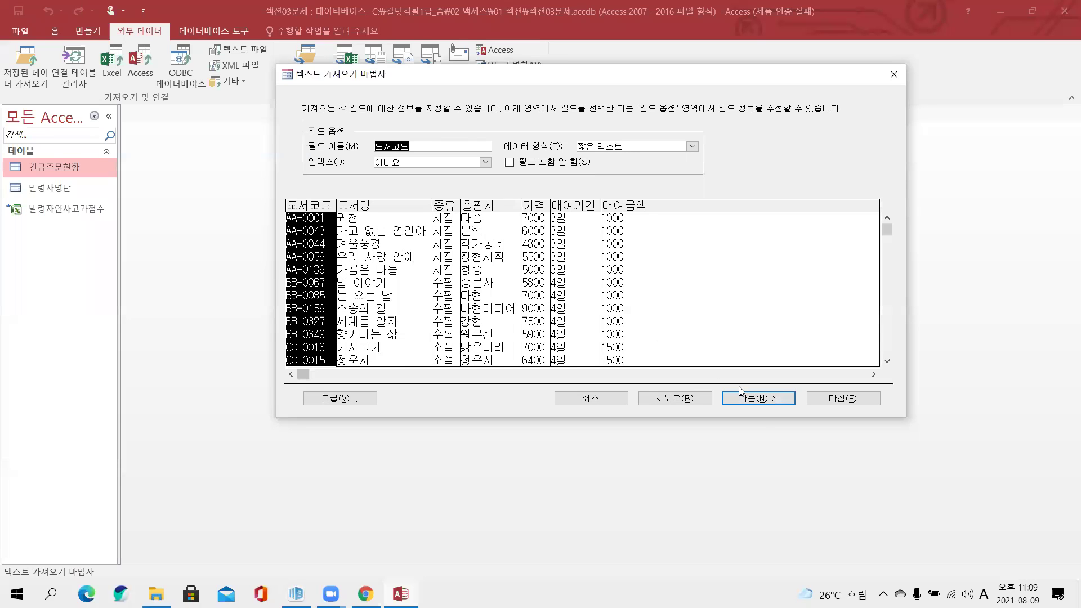
click(962, 593)
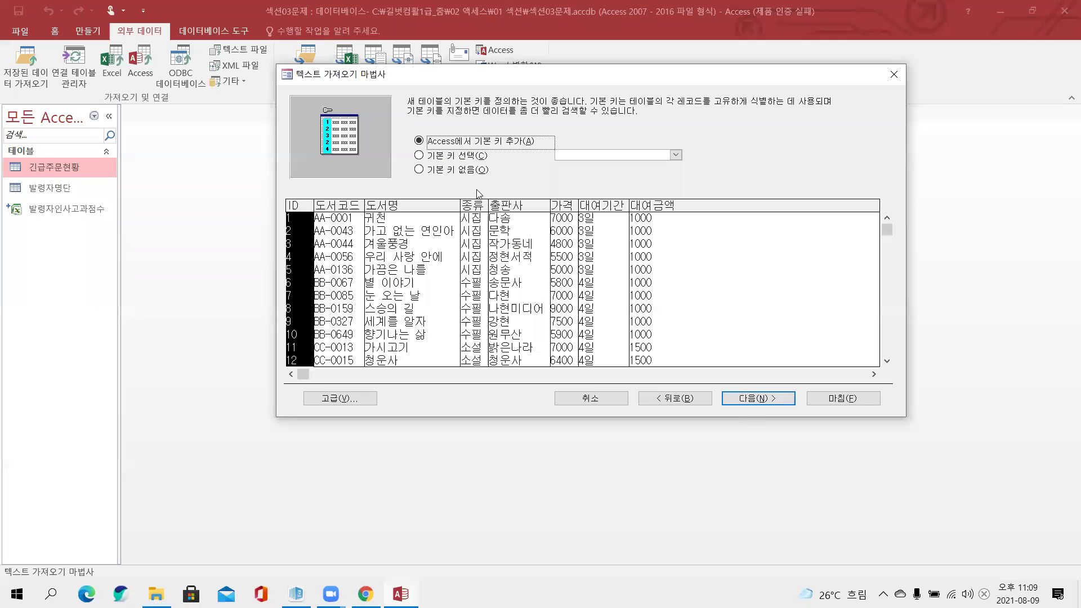
Step: Choose 도서명 as the primary key for the imported table
click(465, 161)
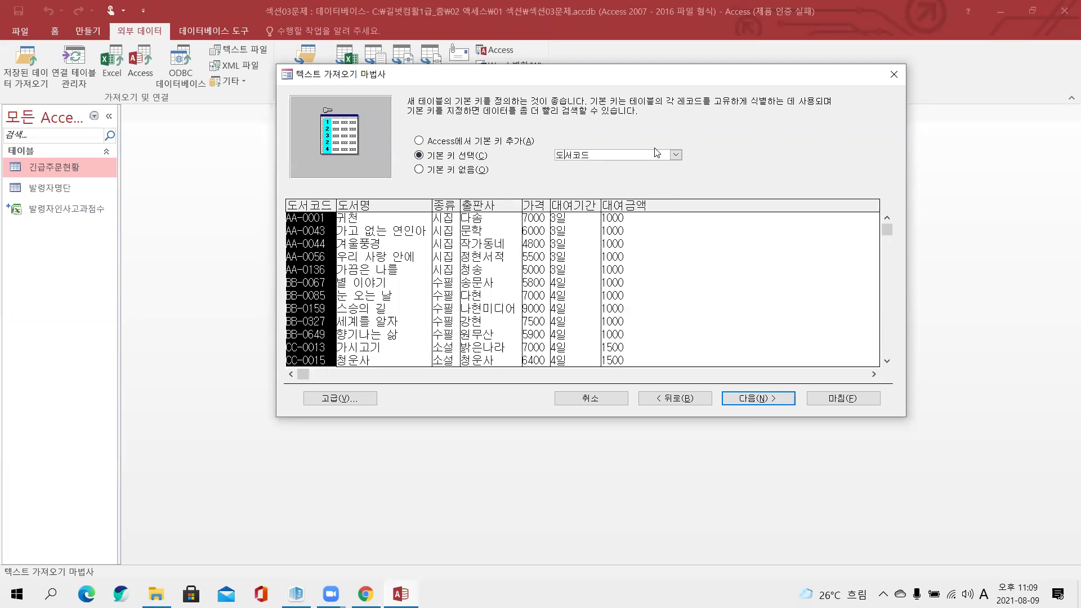
click(676, 155)
click(611, 176)
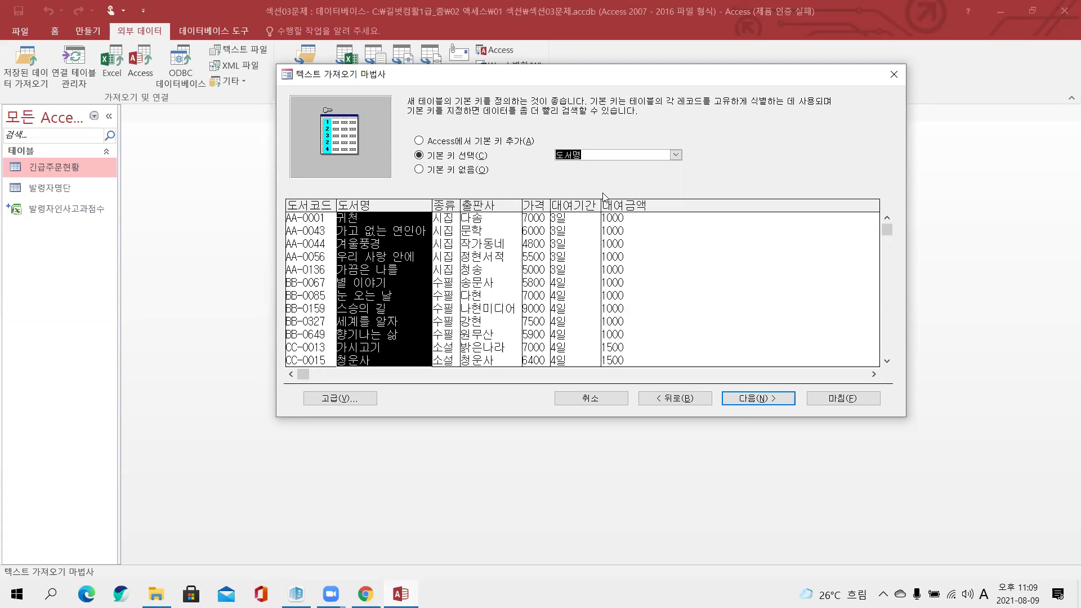
click(309, 251)
click(364, 254)
click(477, 258)
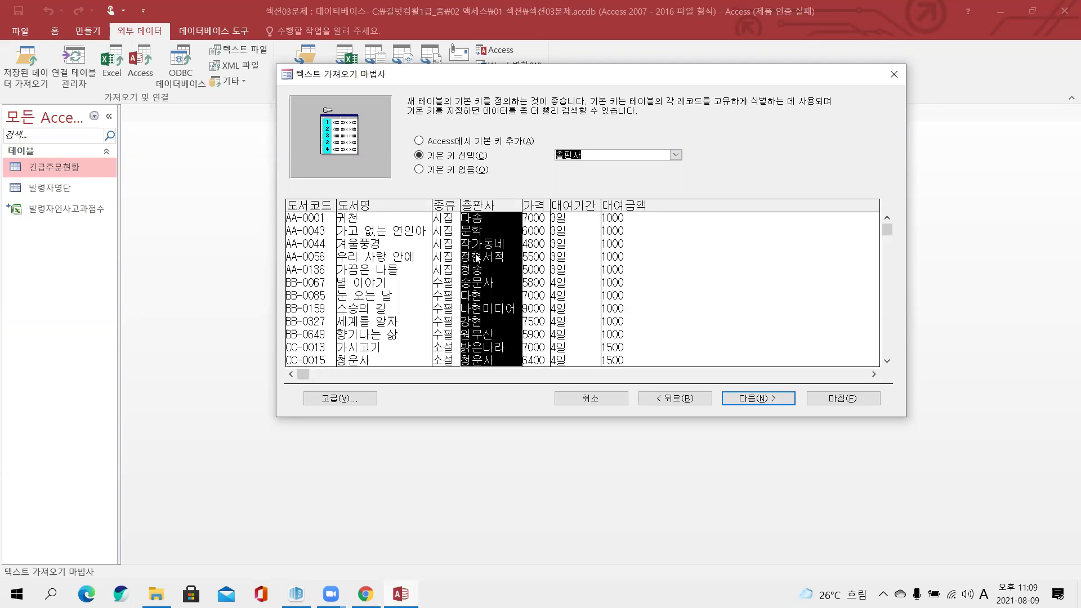
click(372, 256)
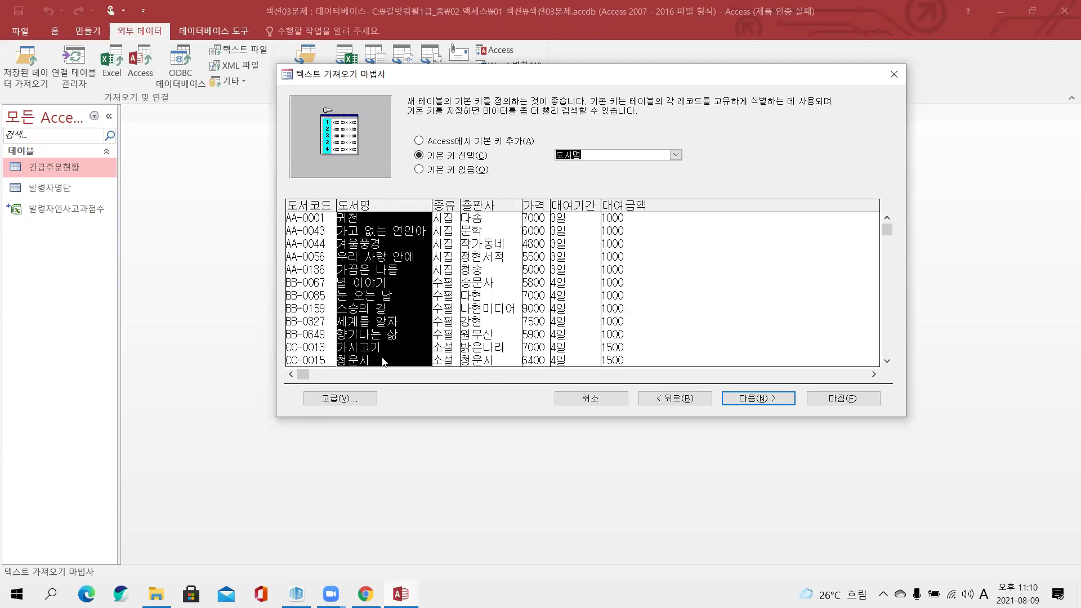
Step: Keep 권장도서목록 as the table name, finish the text import, and close the dialog without saving the import steps
click(730, 398)
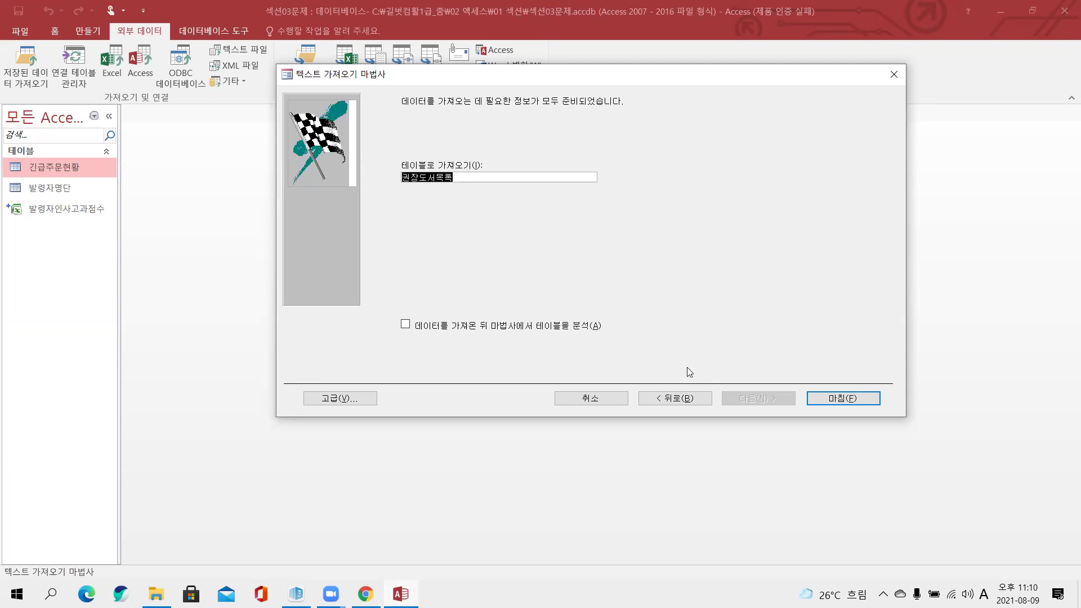
click(856, 397)
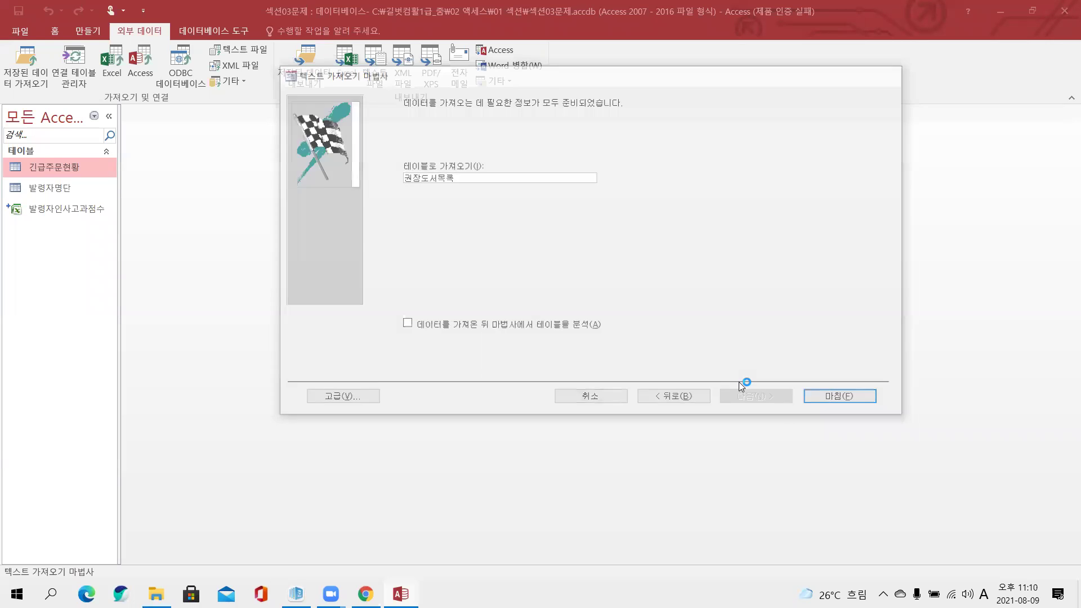
click(764, 482)
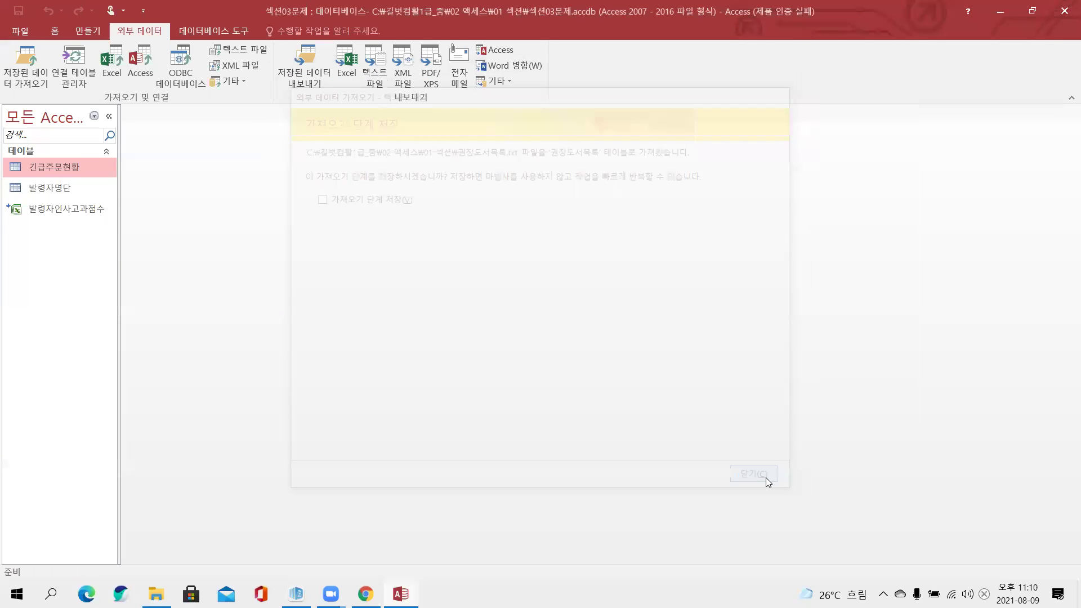